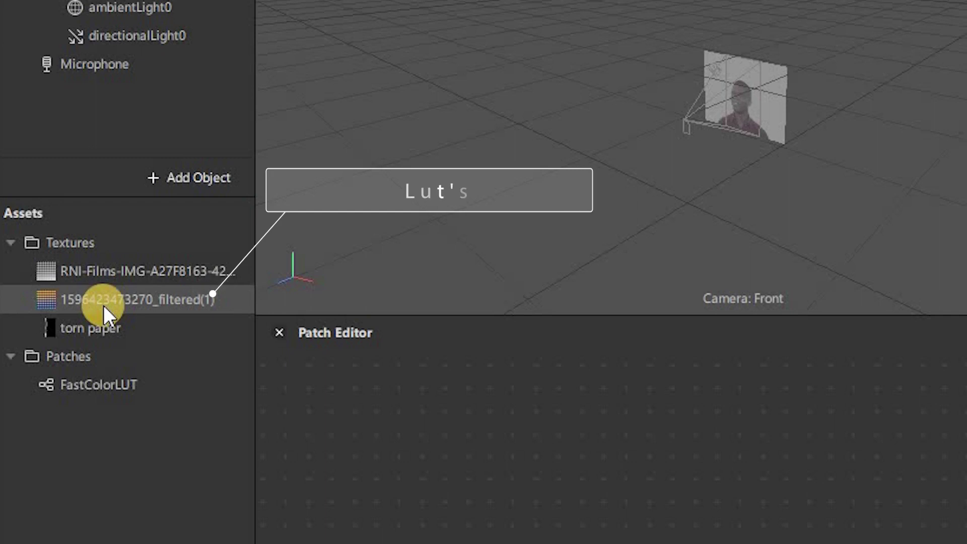
pyautogui.click(90, 333)
pyautogui.click(89, 390)
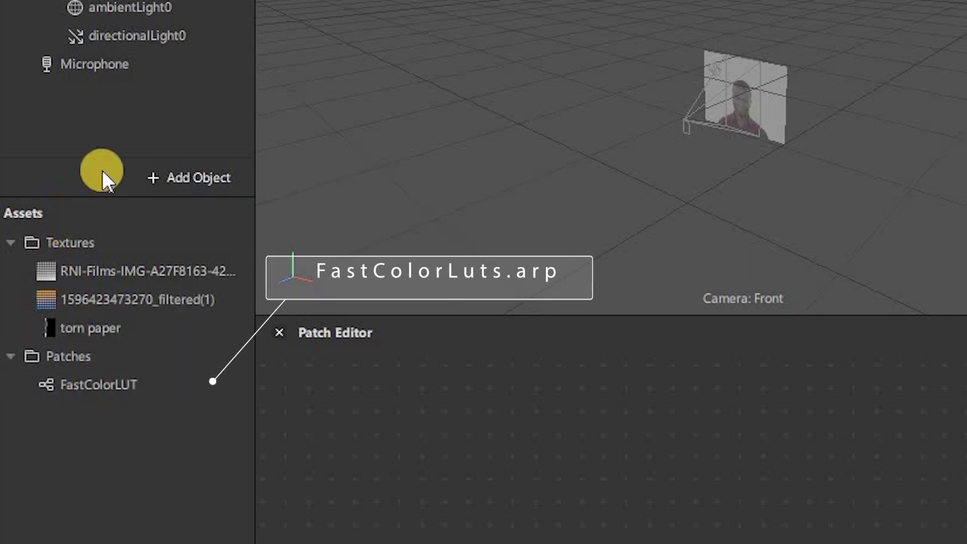
# Add a null object to the scene and rename it "split 1"
pyautogui.click(177, 178)
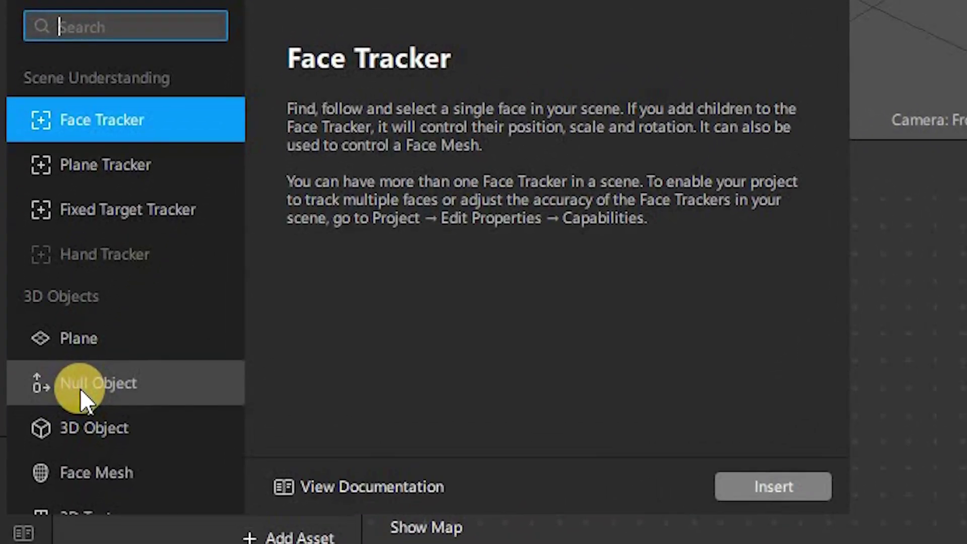
pyautogui.doubleClick(75, 426)
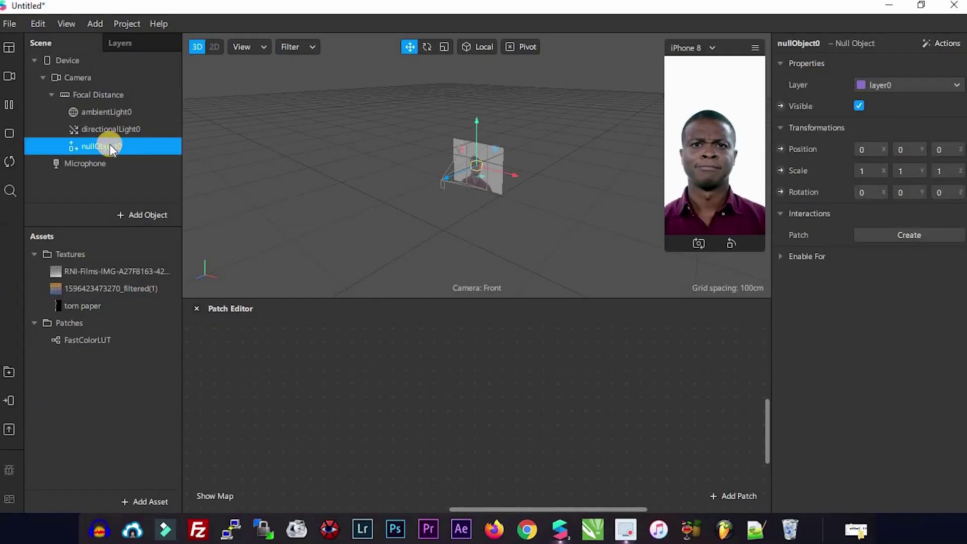
pyautogui.rightClick(109, 149)
pyautogui.click(143, 180)
pyautogui.write('split 1')
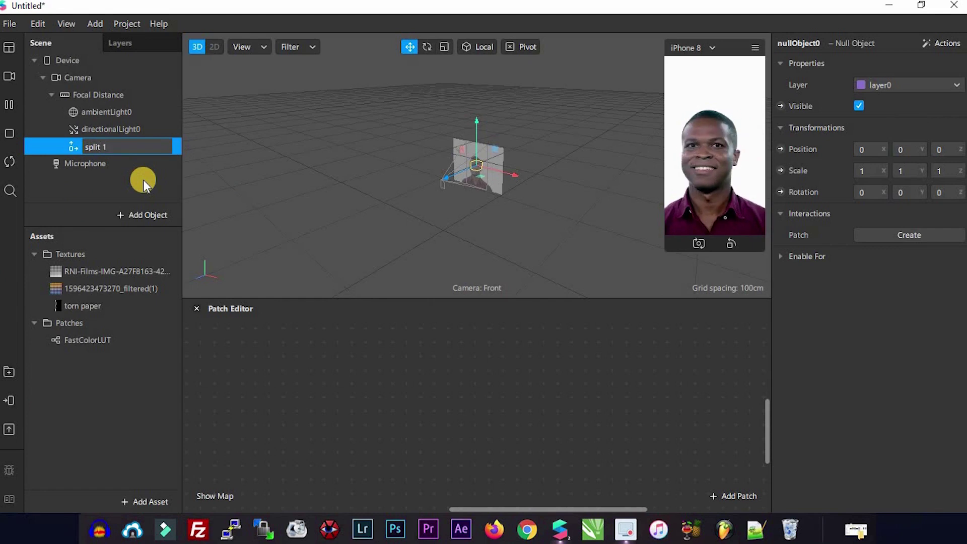
pyautogui.press('Return')
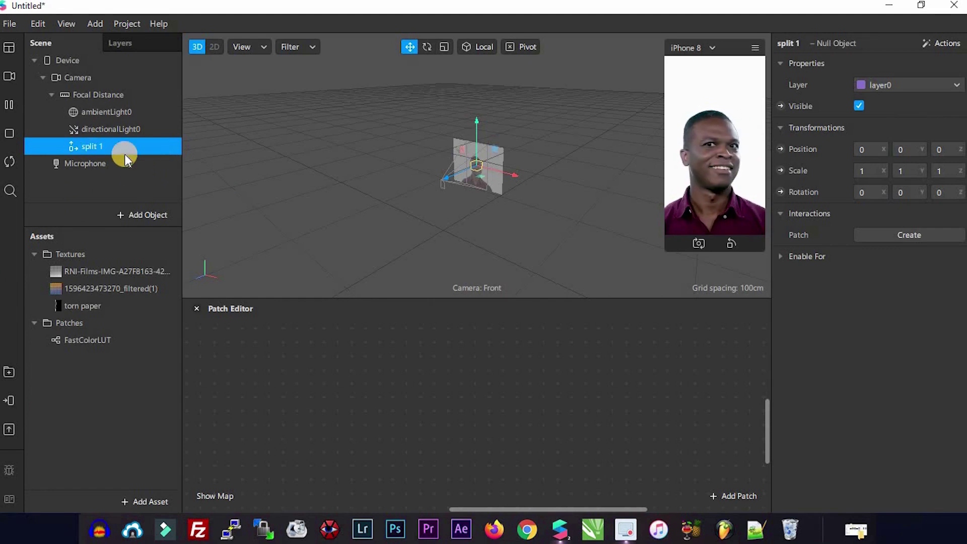
# Add a canvas as a child of the split 1 null object
pyautogui.click(95, 149)
pyautogui.rightClick(96, 149)
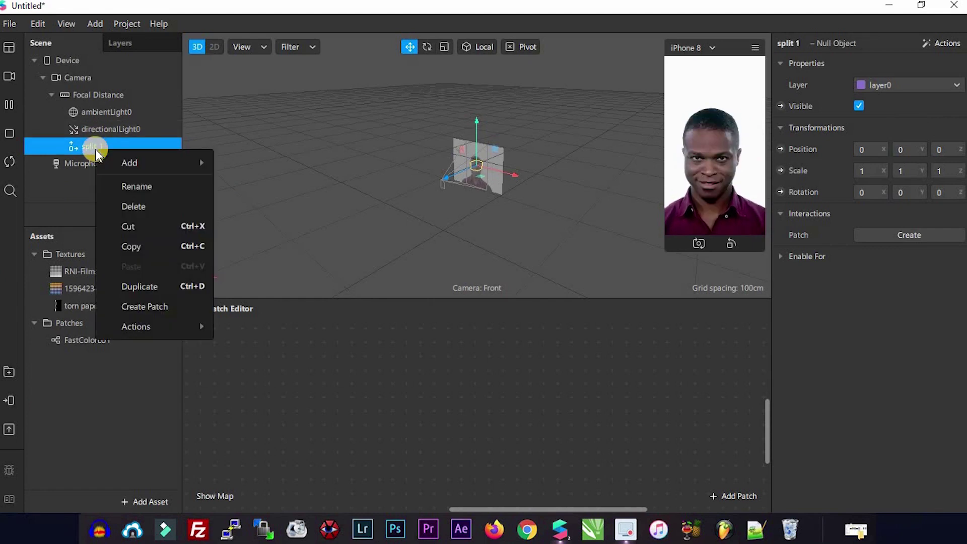
pyautogui.moveTo(189, 163)
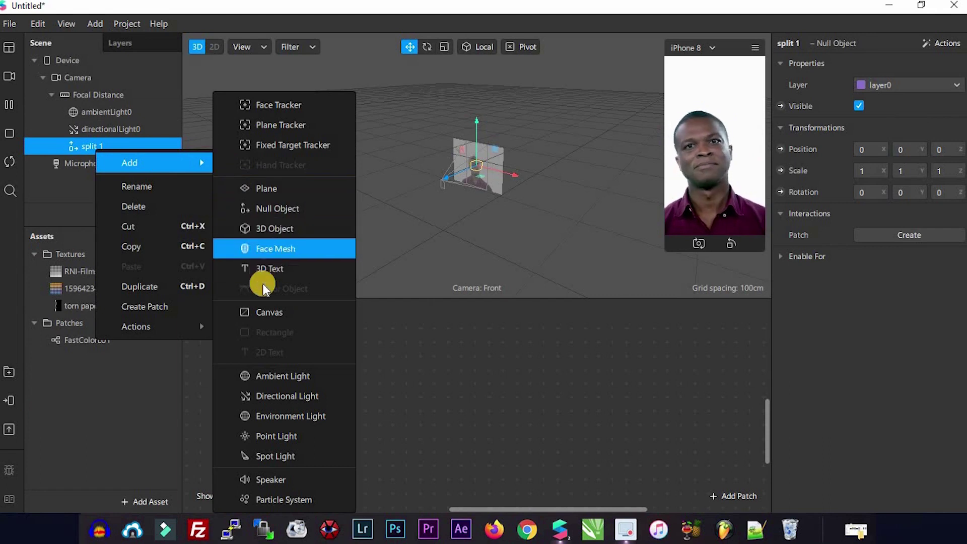
pyautogui.click(262, 316)
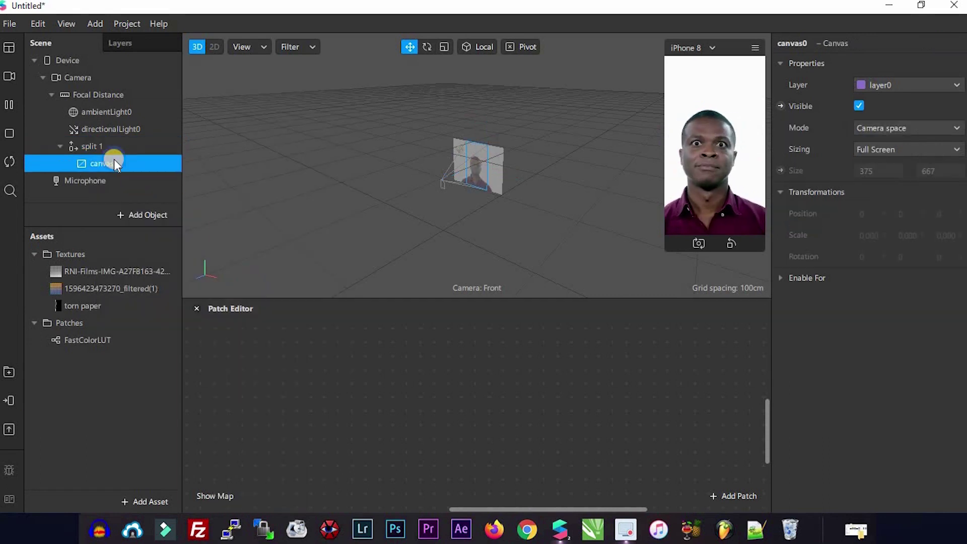
# Add a rectangle inside canvas0 and rename it "texture"
pyautogui.rightClick(118, 162)
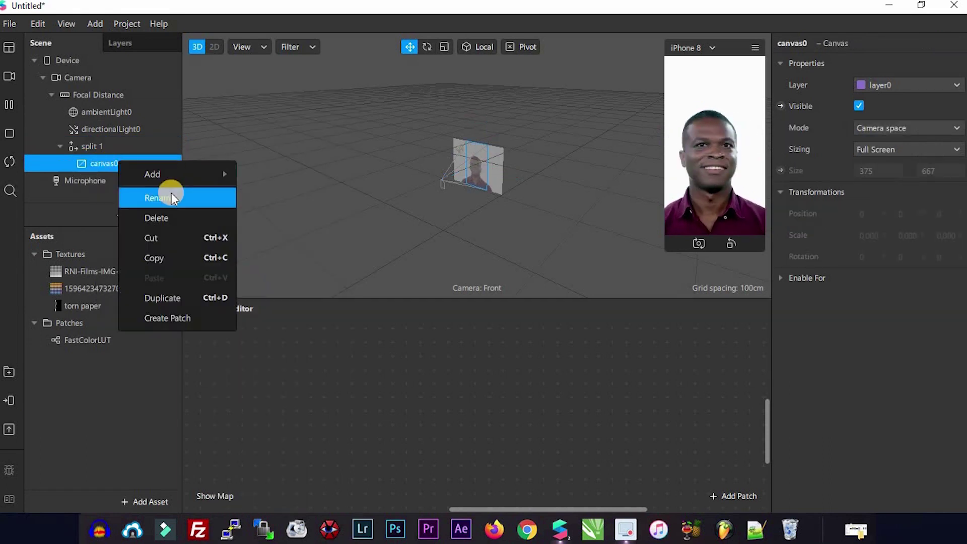
pyautogui.moveTo(180, 170)
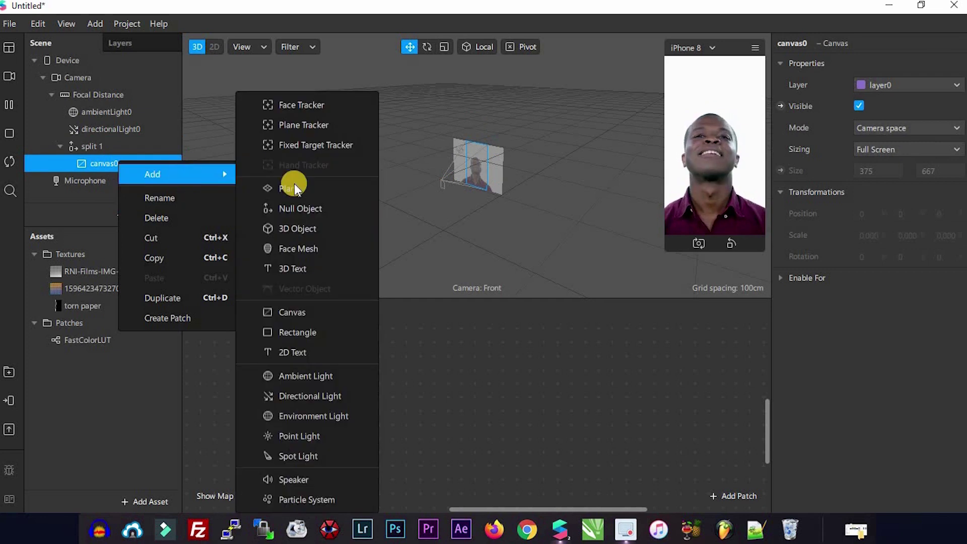
pyautogui.click(289, 328)
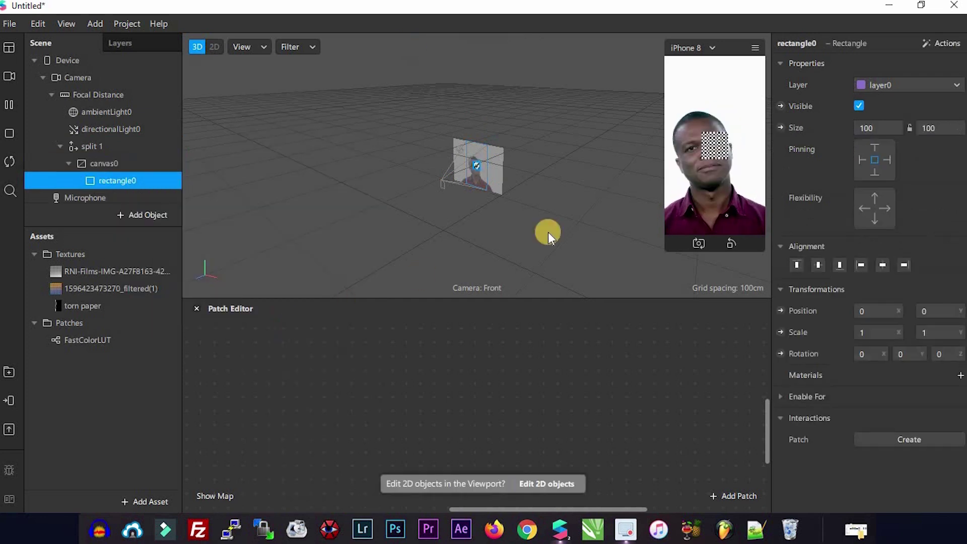
pyautogui.rightClick(114, 178)
pyautogui.click(159, 215)
pyautogui.write('texture')
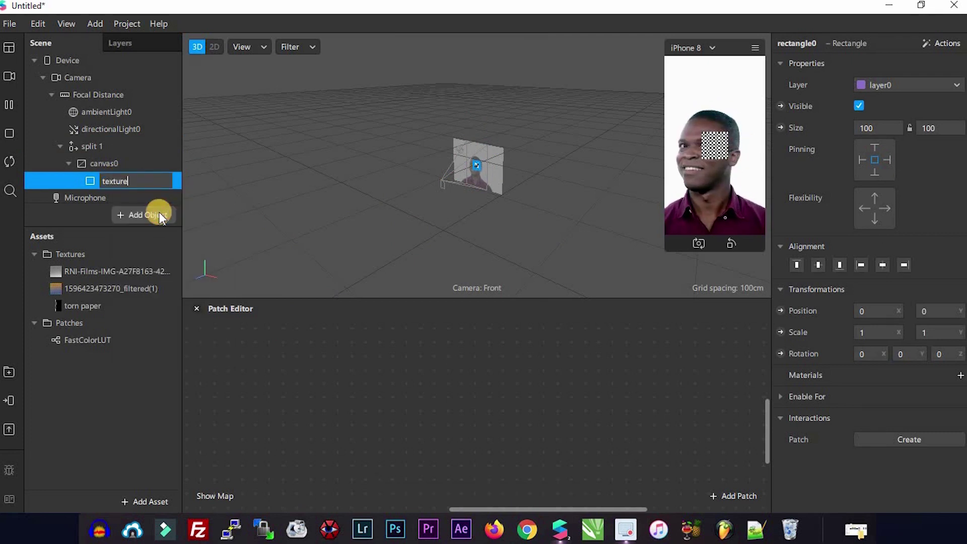
pyautogui.press('Return')
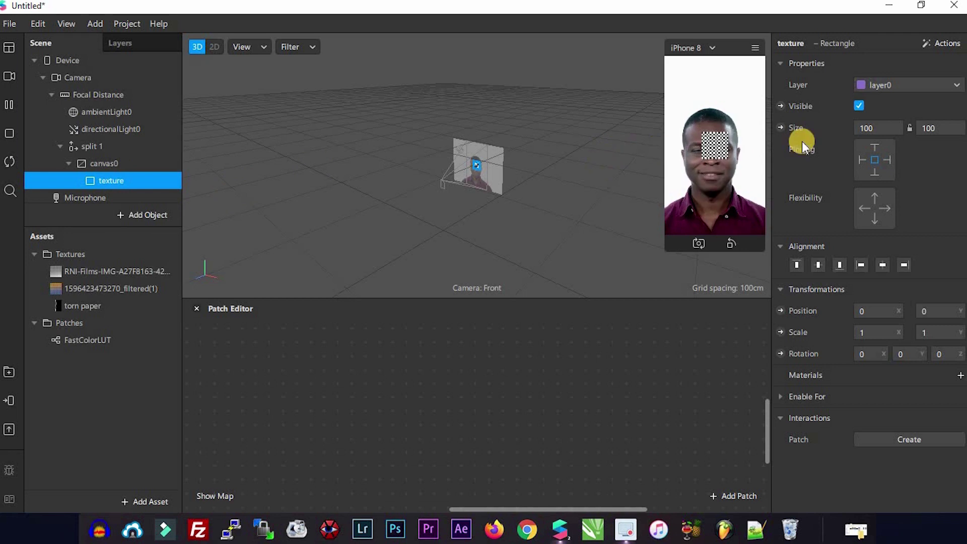
# Make the texture rectangle fill the full width and height of the canvas
pyautogui.click(886, 128)
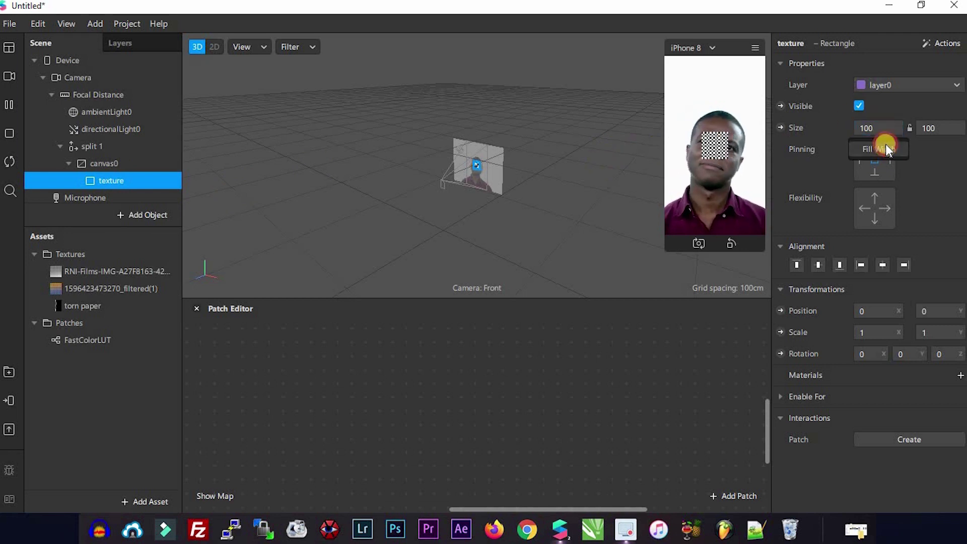
pyautogui.click(884, 128)
pyautogui.click(880, 148)
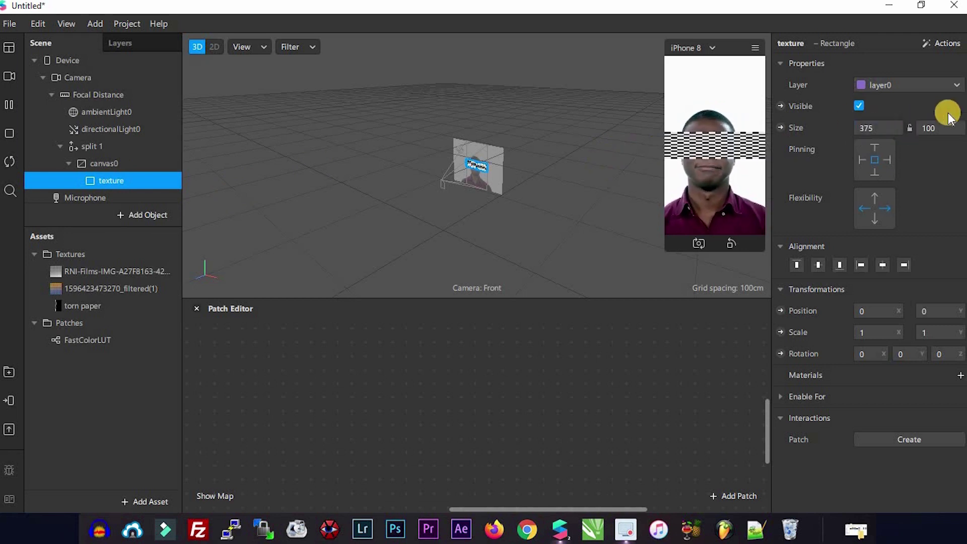
pyautogui.click(940, 128)
pyautogui.click(934, 150)
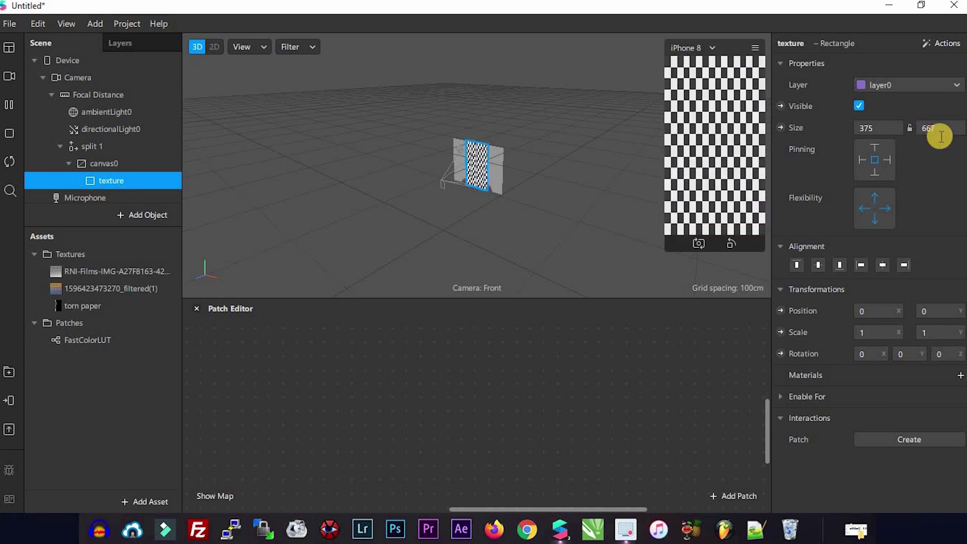
# Create a new material for the texture rectangle and rename that material "texture"
pyautogui.click(957, 373)
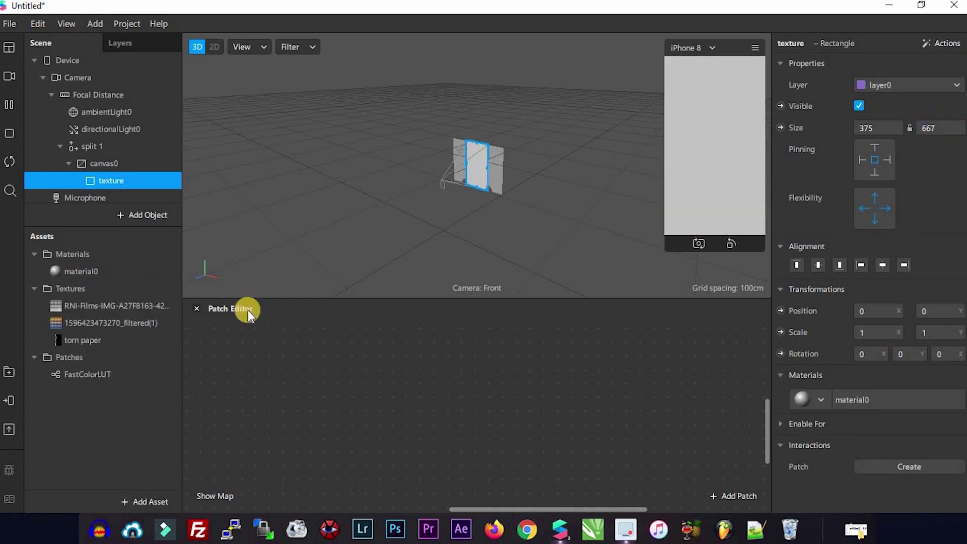
pyautogui.click(81, 265)
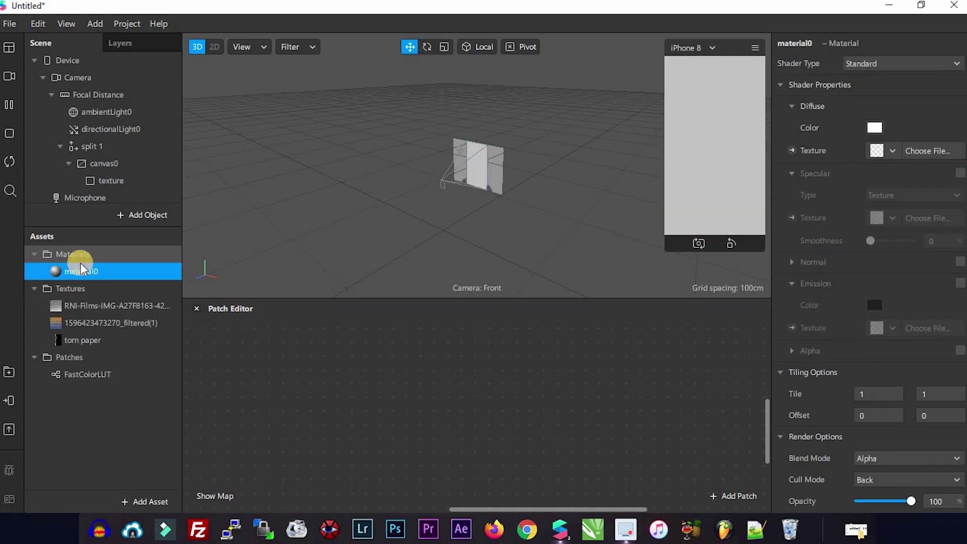
pyautogui.rightClick(80, 262)
pyautogui.click(112, 277)
pyautogui.write('texture')
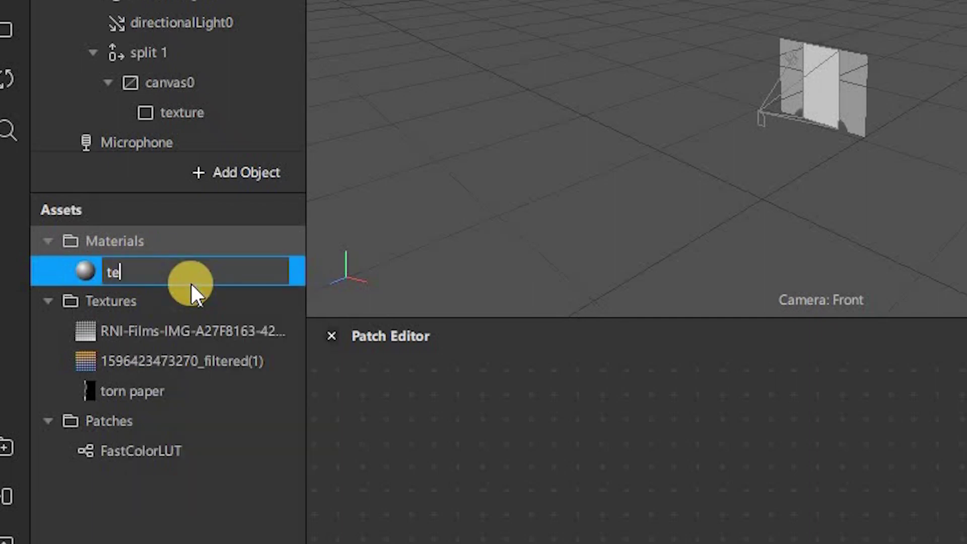
pyautogui.press('Return')
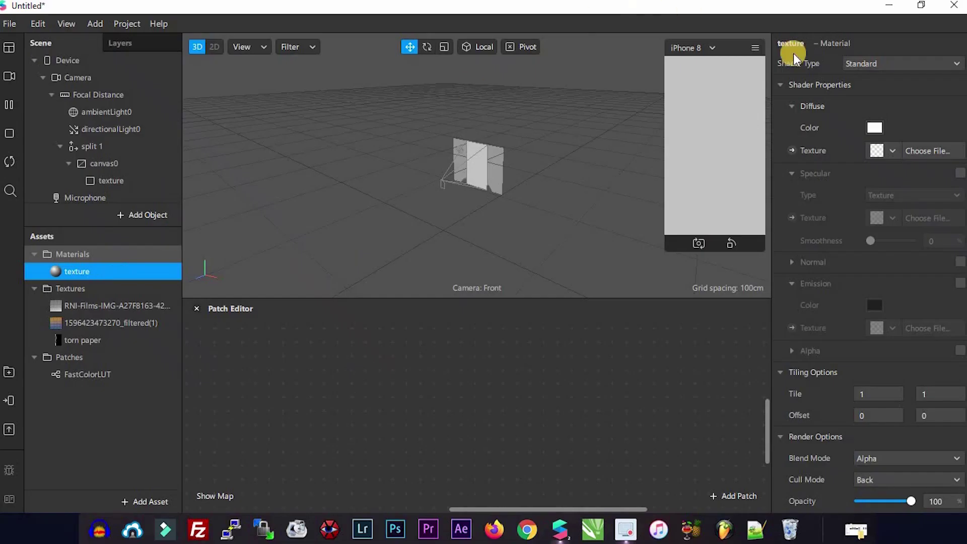
# Set the shader type of the texture material to Flat
pyautogui.click(859, 66)
pyautogui.click(868, 61)
pyautogui.click(881, 69)
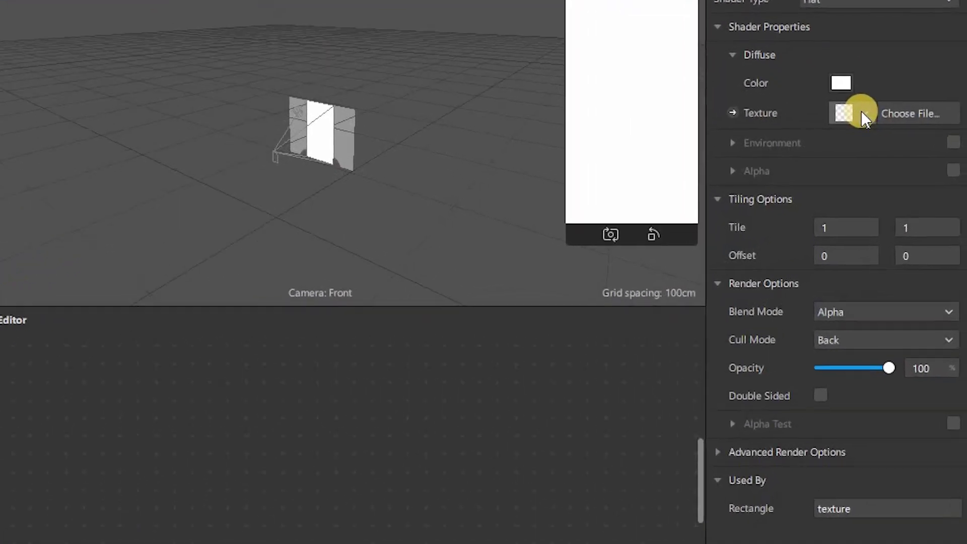
# Assign the torn paper image as the texture material's diffuse texture and set its blend mode to Screen
pyautogui.click(891, 150)
pyautogui.click(697, 194)
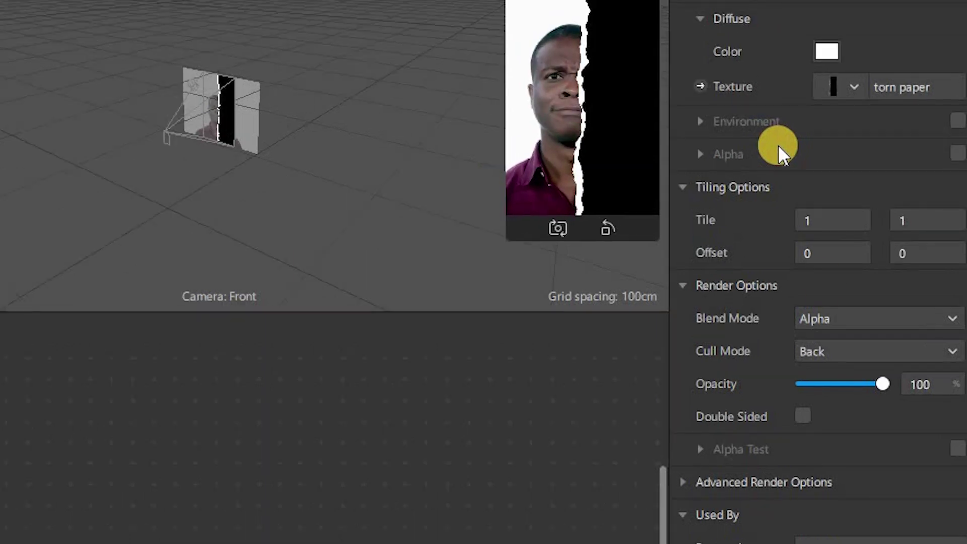
pyautogui.click(854, 316)
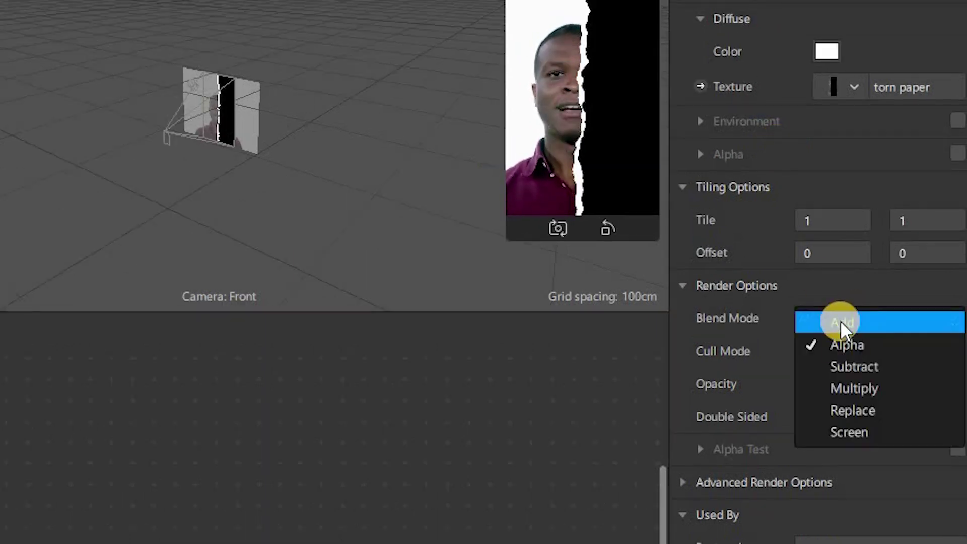
pyautogui.click(849, 431)
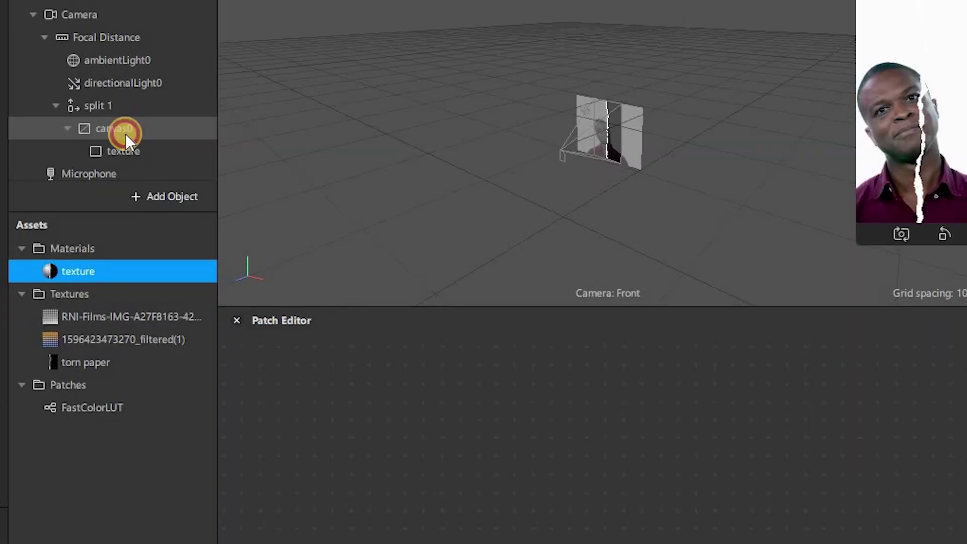
# Add a second rectangle inside canvas0 and rename it "tone 1"
pyautogui.click(113, 167)
pyautogui.rightClick(125, 134)
pyautogui.moveTo(197, 161)
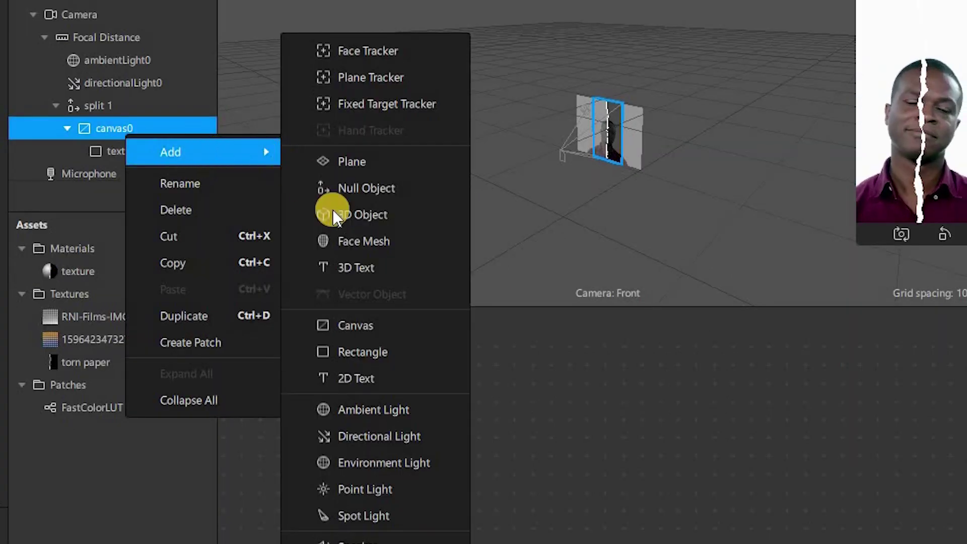
pyautogui.click(352, 352)
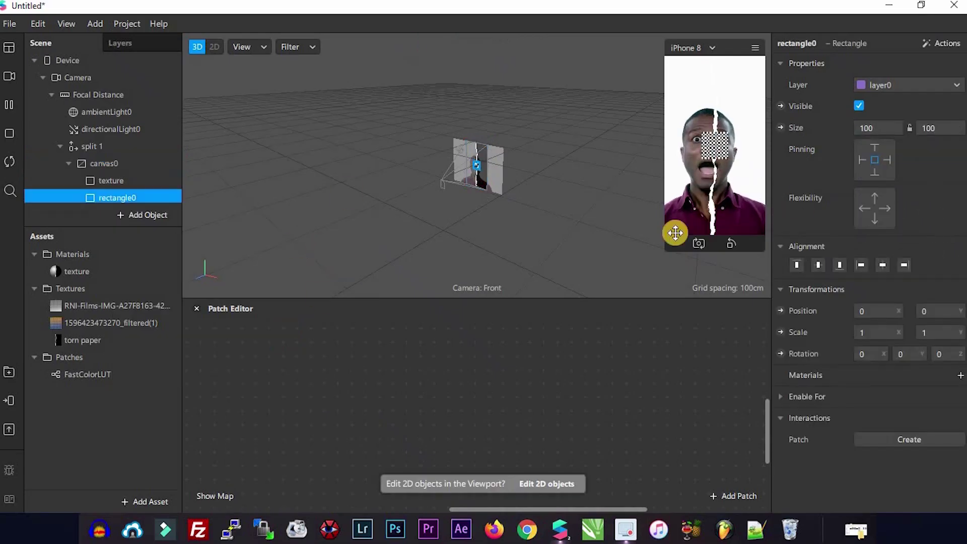
pyautogui.rightClick(133, 198)
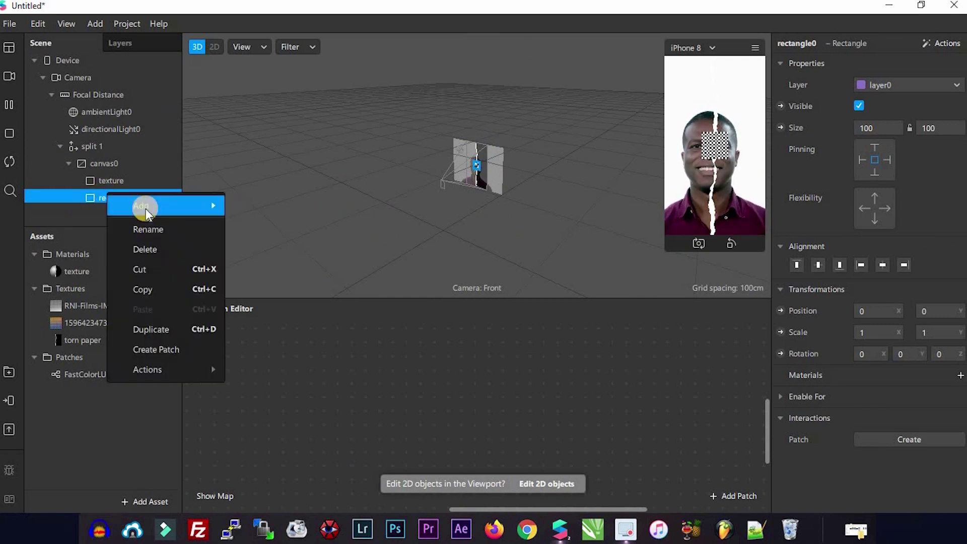
pyautogui.click(159, 221)
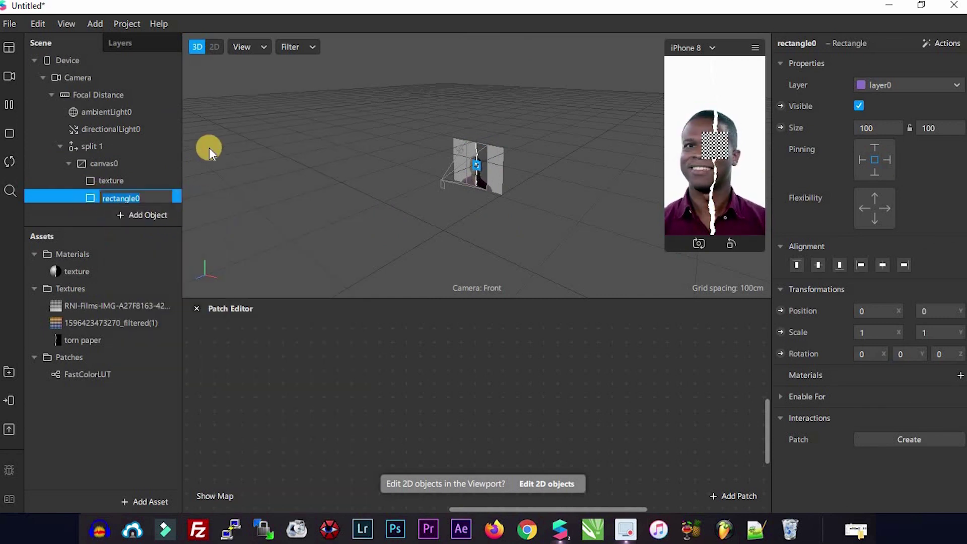
pyautogui.write('tone 1')
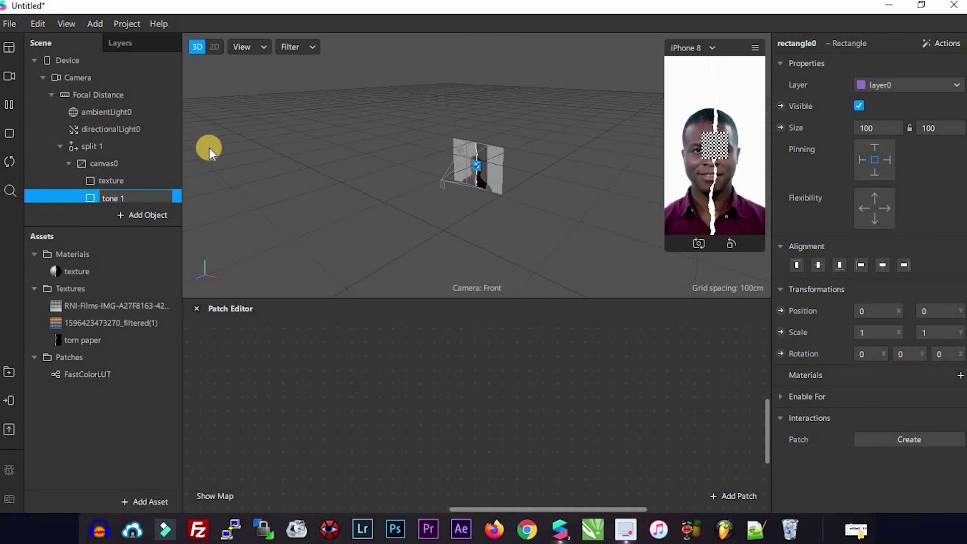
pyautogui.press('Return')
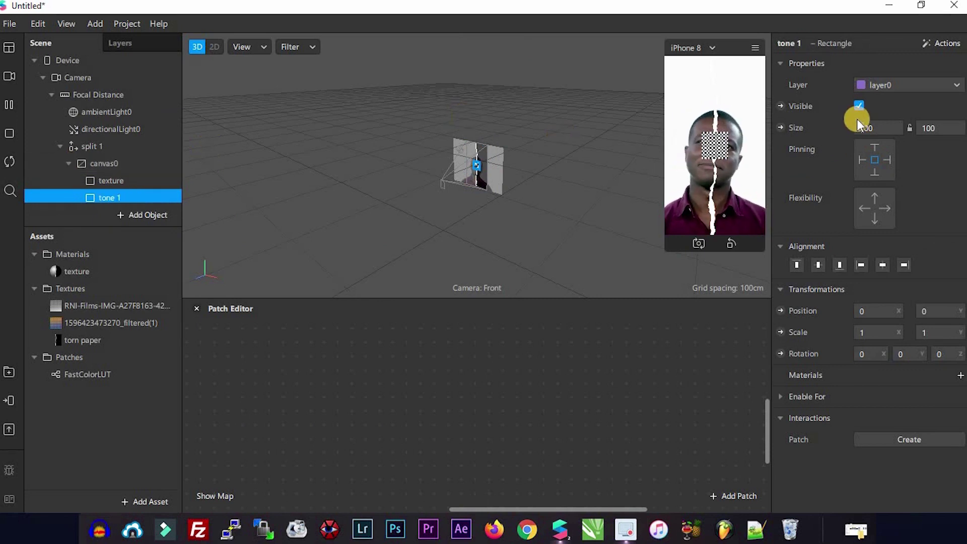
# Make the tone 1 rectangle fill the canvas's width and height, and give it a new material
pyautogui.moveTo(873, 126); pyautogui.dragTo(926, 148)
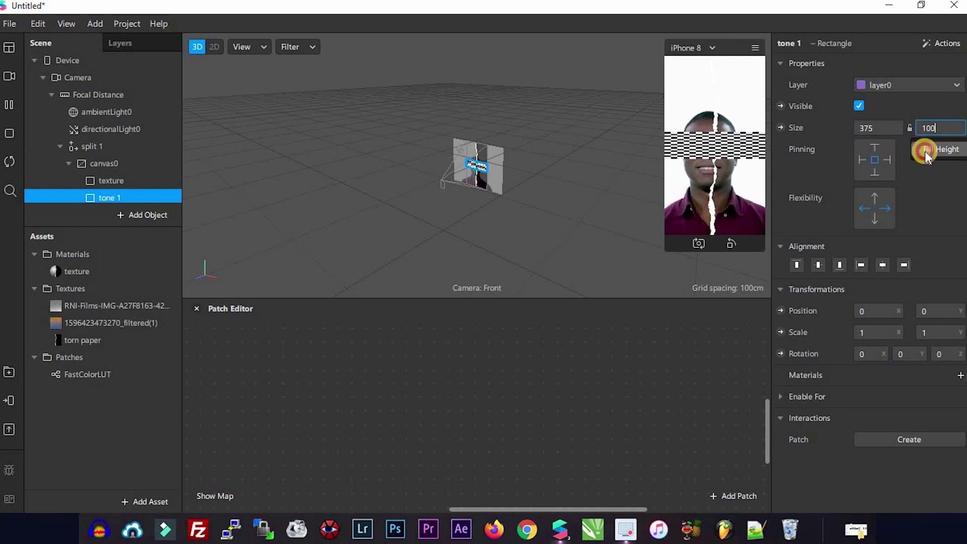
pyautogui.click(949, 378)
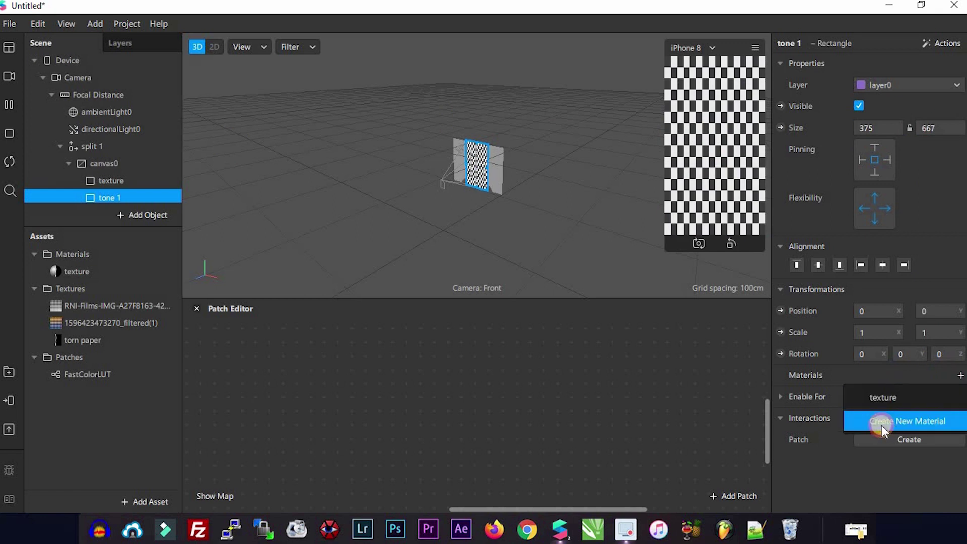
pyautogui.click(883, 428)
# Rename the tone 1 rectangle's new material as "tone 1"
pyautogui.click(103, 292)
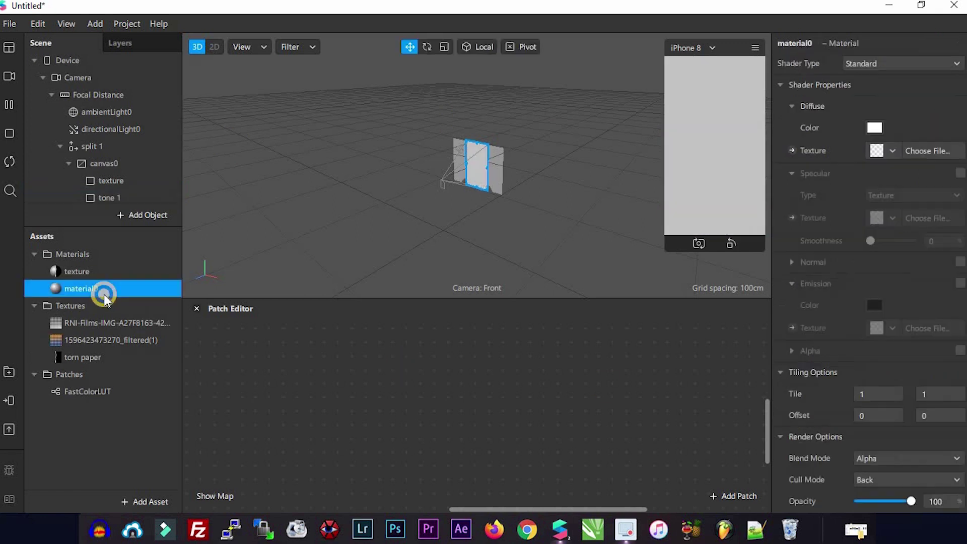
pyautogui.rightClick(149, 295)
pyautogui.click(151, 309)
pyautogui.write('tone 1')
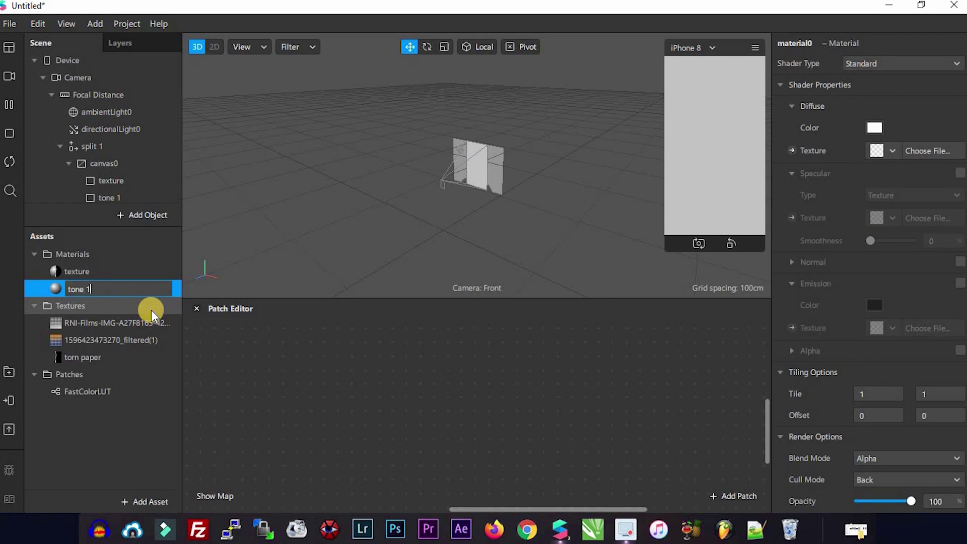
pyautogui.press('Return')
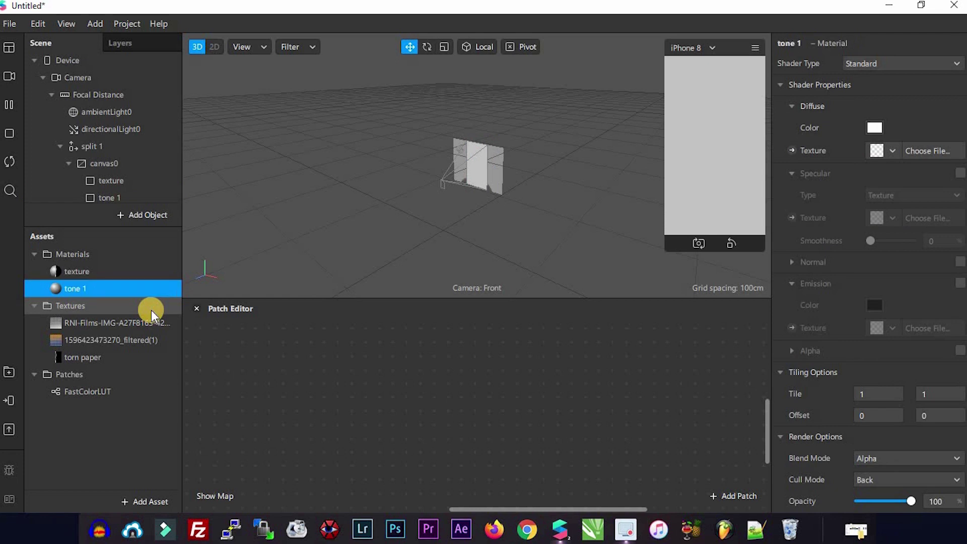
# Set the tone 1 material's shader type to Flat and enable its alpha using the torn paper texture
pyautogui.click(909, 62)
pyautogui.click(880, 63)
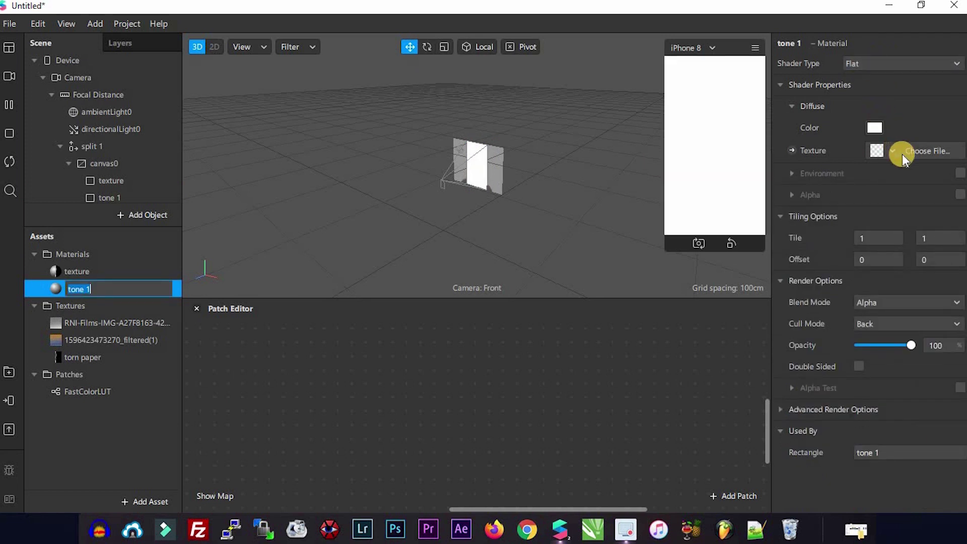
pyautogui.click(960, 196)
pyautogui.click(893, 238)
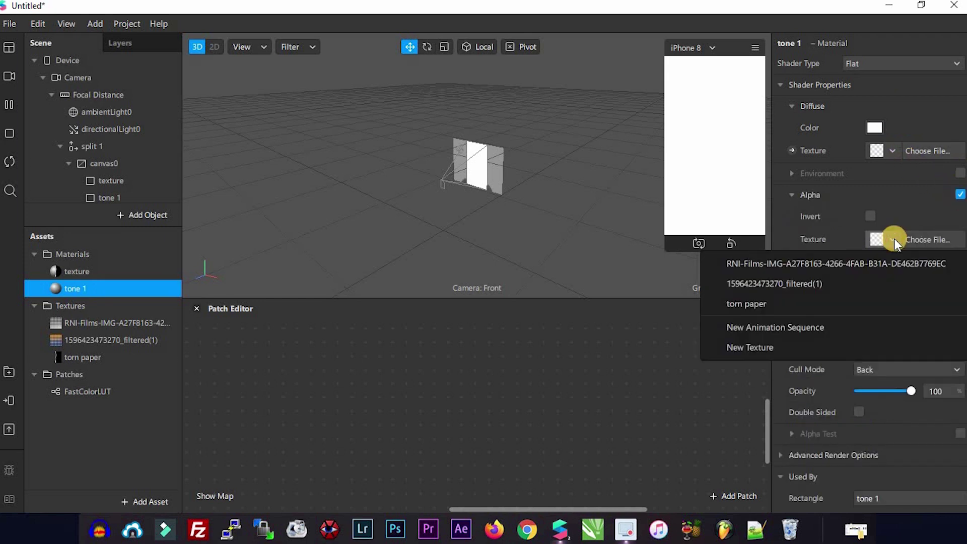
pyautogui.click(741, 303)
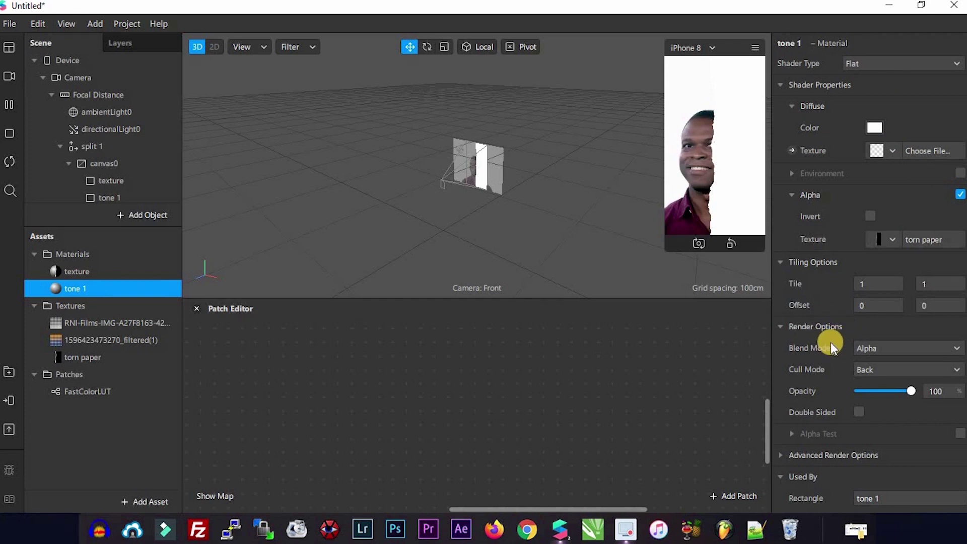
# Turn off the depth test and writing to depth in the tone 1 material's advanced render options
pyautogui.click(831, 455)
pyautogui.click(857, 498)
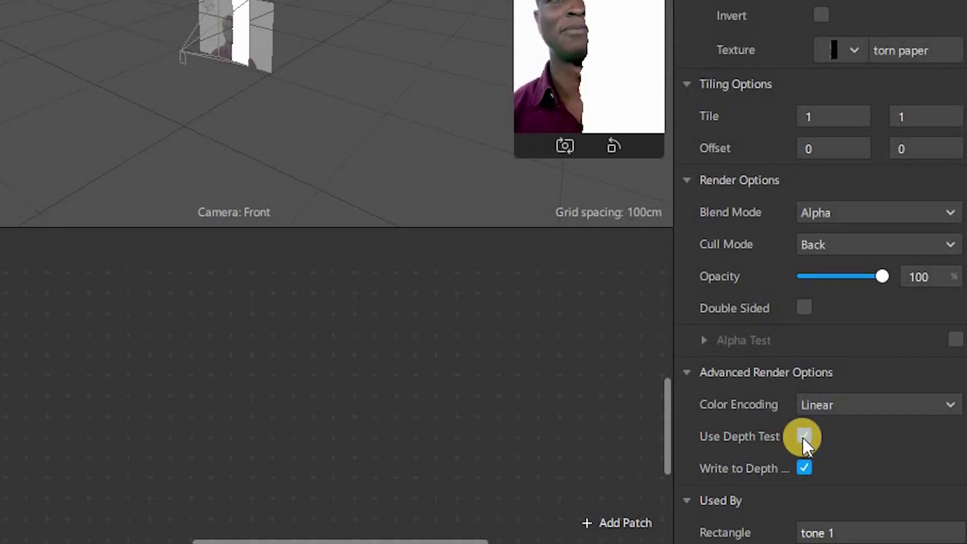
pyautogui.click(805, 467)
# Create a patch for the tone 1 material's diffuse texture and position it in the upper part of the patch graph
pyautogui.scroll(2, 825, 348)
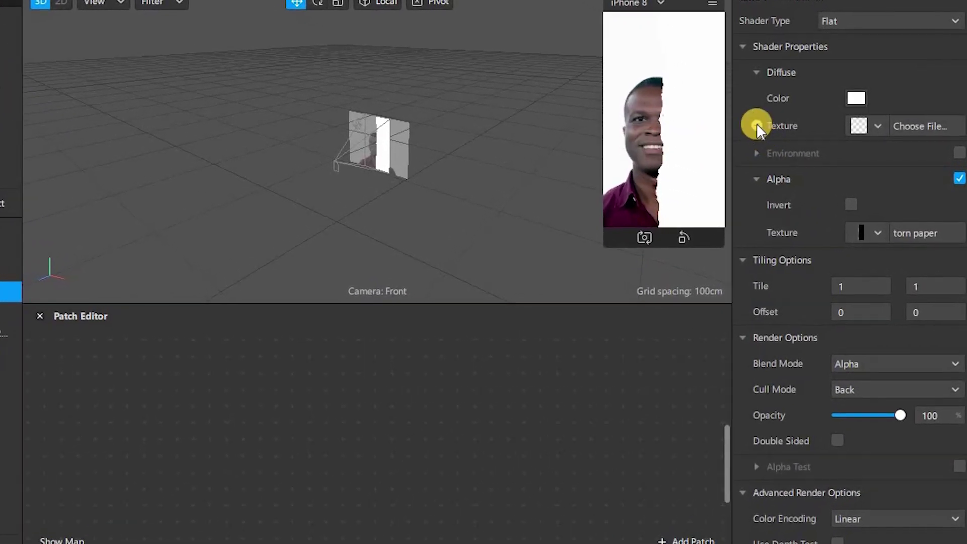
pyautogui.click(756, 124)
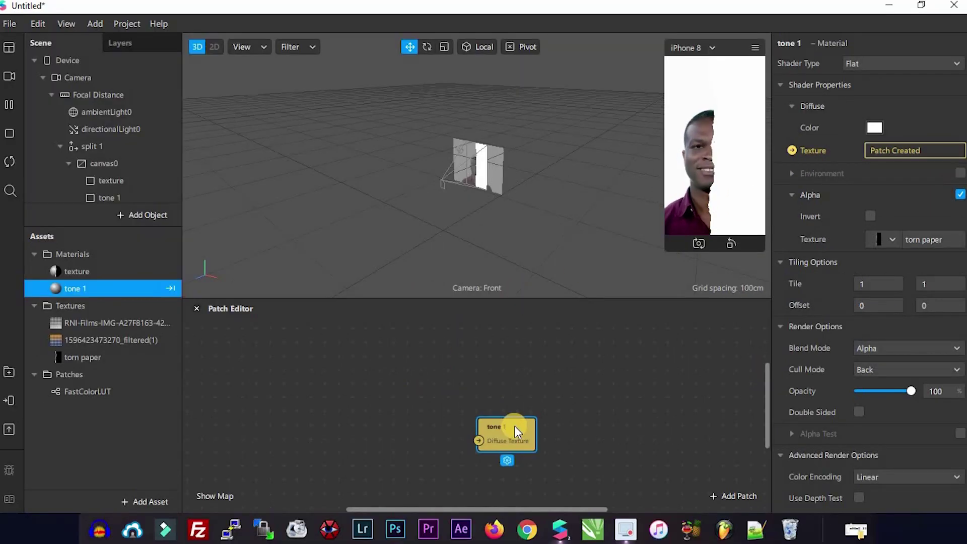
pyautogui.moveTo(424, 456); pyautogui.dragTo(426, 358)
pyautogui.moveTo(517, 343); pyautogui.dragTo(544, 329)
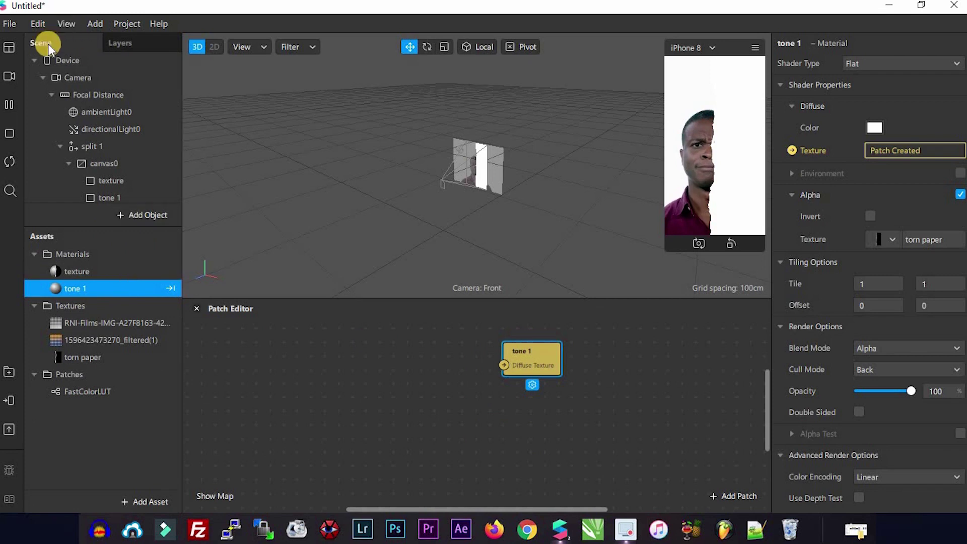
# Extract the camera's texture and add the extracted texture to the patch graph
pyautogui.click(79, 76)
pyautogui.click(960, 150)
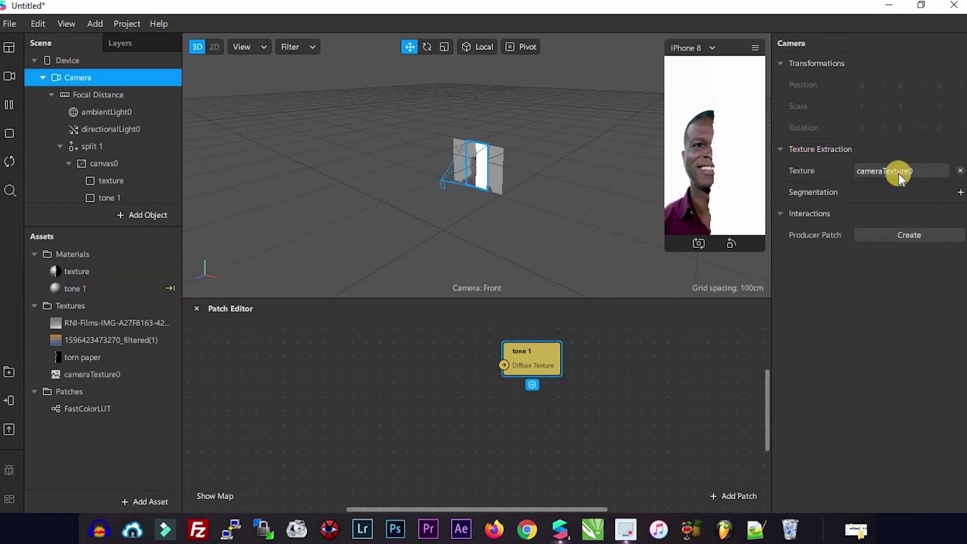
pyautogui.moveTo(170, 400); pyautogui.dragTo(241, 461)
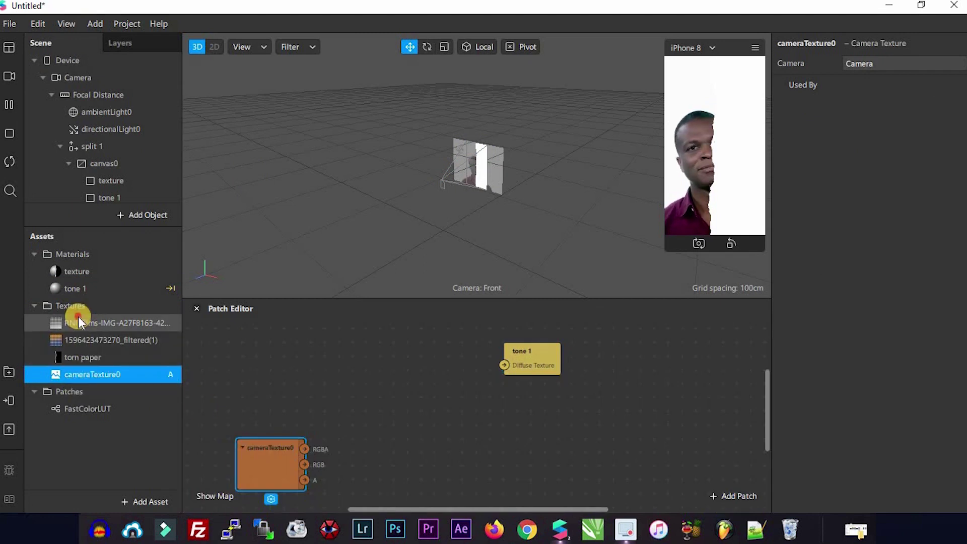
# Add the RNI-Films LUT texture to the patch graph and shift the camera texture patch aside to make room
pyautogui.moveTo(77, 320); pyautogui.dragTo(255, 373)
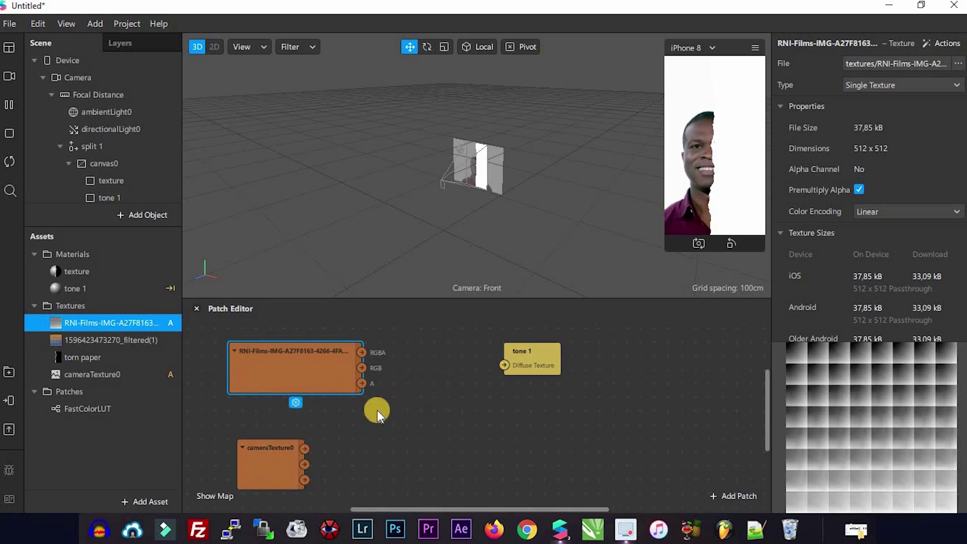
pyautogui.scroll(-1, 375, 411)
pyautogui.moveTo(255, 439); pyautogui.dragTo(188, 440)
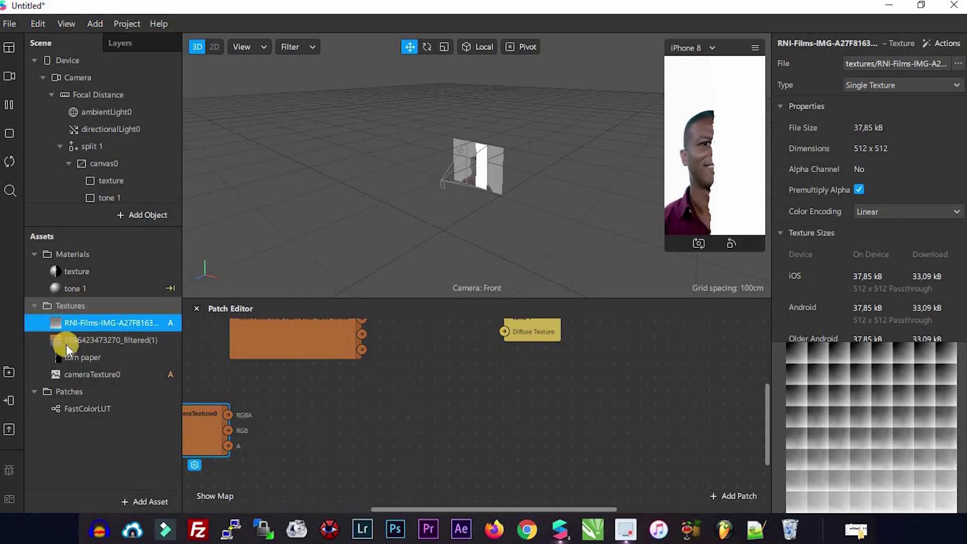
# Add the FastColorLUT patch to the graph and arrange it between the texture patches and the tone 1 patch
pyautogui.moveTo(78, 409); pyautogui.dragTo(512, 380)
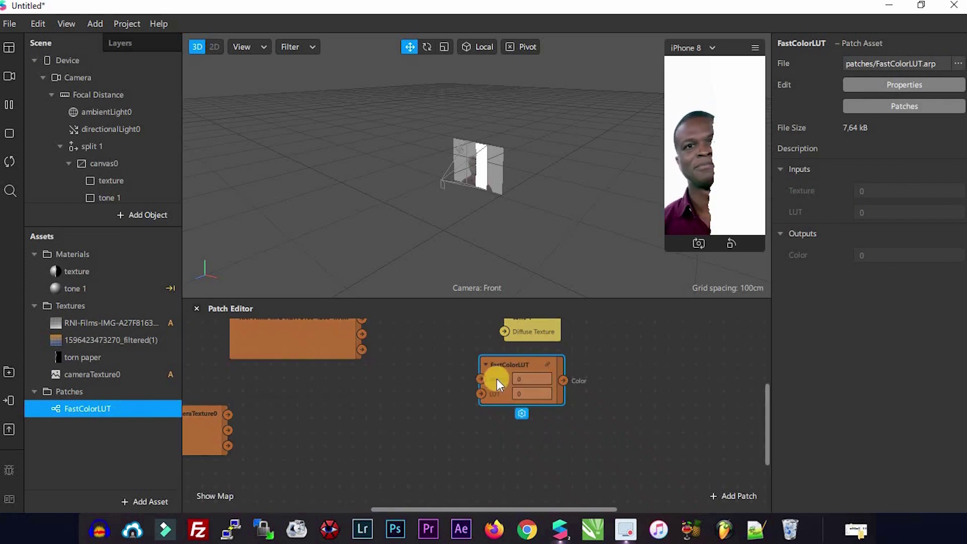
pyautogui.moveTo(440, 383); pyautogui.dragTo(391, 386)
pyautogui.moveTo(564, 330); pyautogui.dragTo(566, 343)
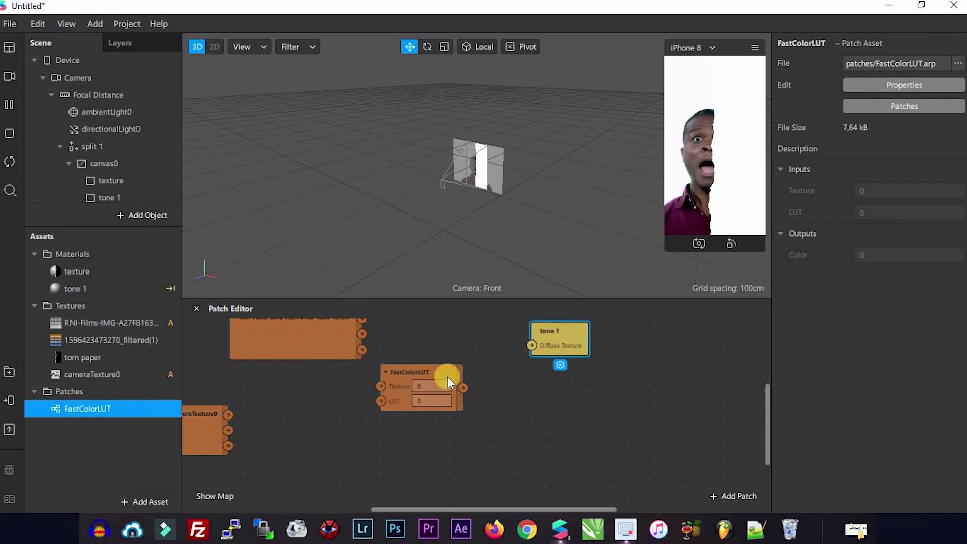
pyautogui.moveTo(427, 372); pyautogui.dragTo(440, 371)
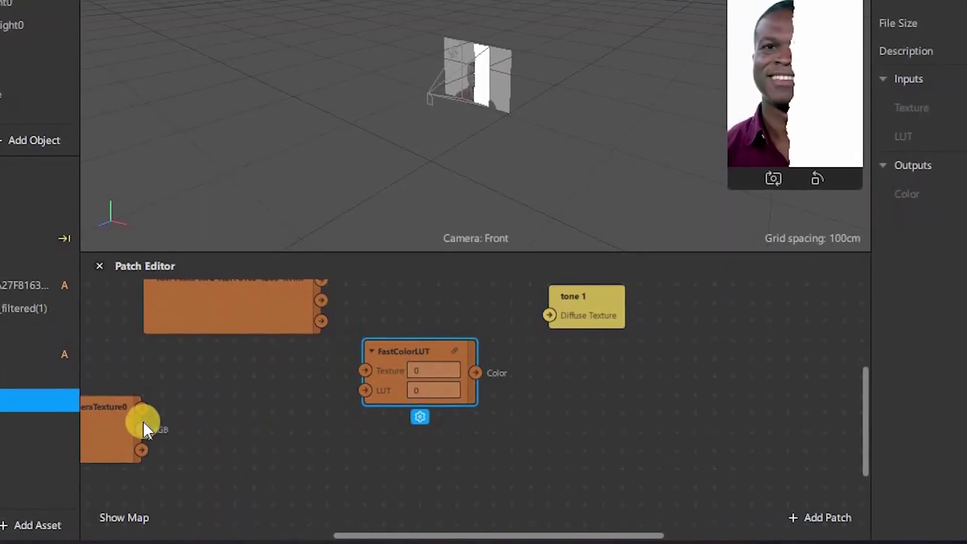
# Wire the camera texture's and RNI-Films image's RGBA outputs into FastColorLUT's Texture and LUT inputs, and its Color output into tone 1's Diffuse Texture
pyautogui.moveTo(141, 410); pyautogui.dragTo(365, 371)
pyautogui.scroll(3, 371, 320)
pyautogui.moveTo(316, 351); pyautogui.dragTo(360, 463)
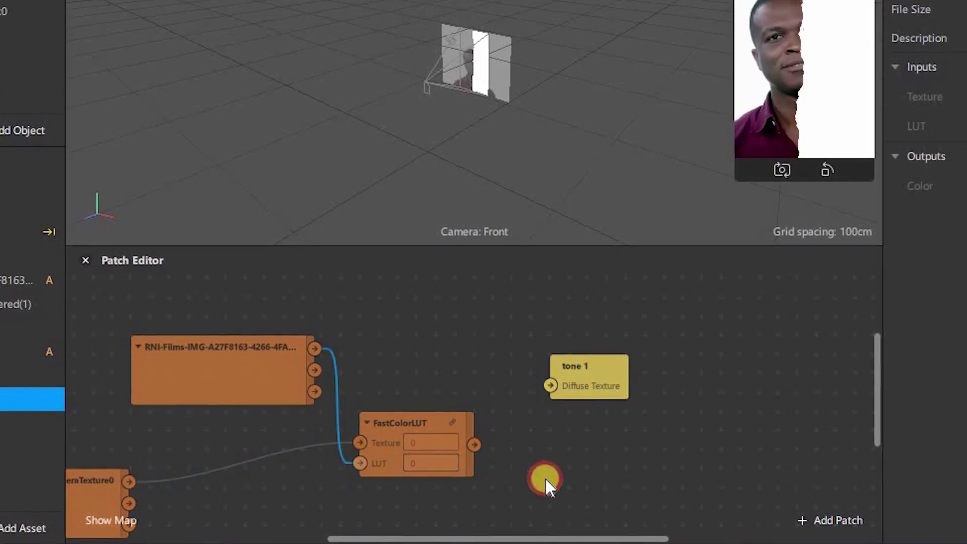
pyautogui.moveTo(483, 443); pyautogui.dragTo(555, 388)
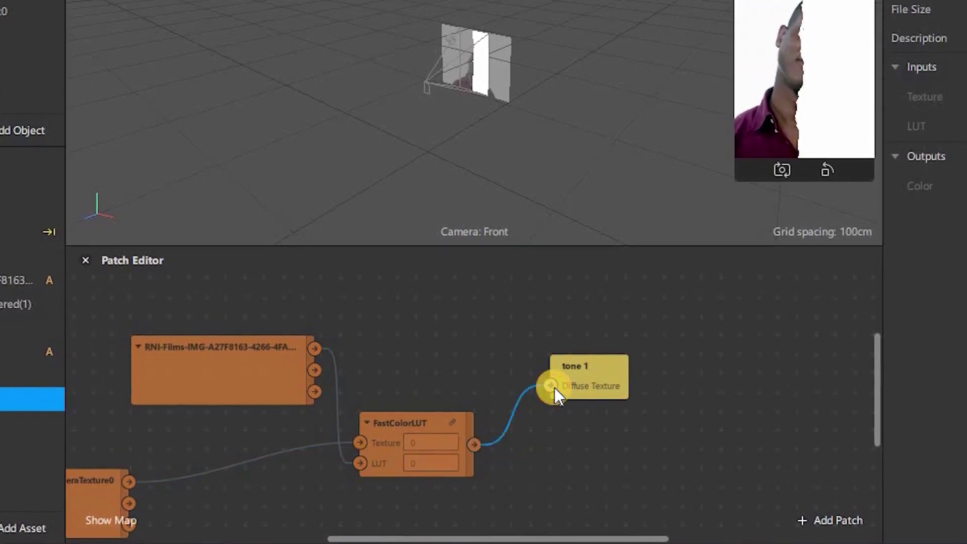
# Move the texture rectangle below tone 1 inside canvas0 and enlarge the device preview slightly
pyautogui.click(0, 83)
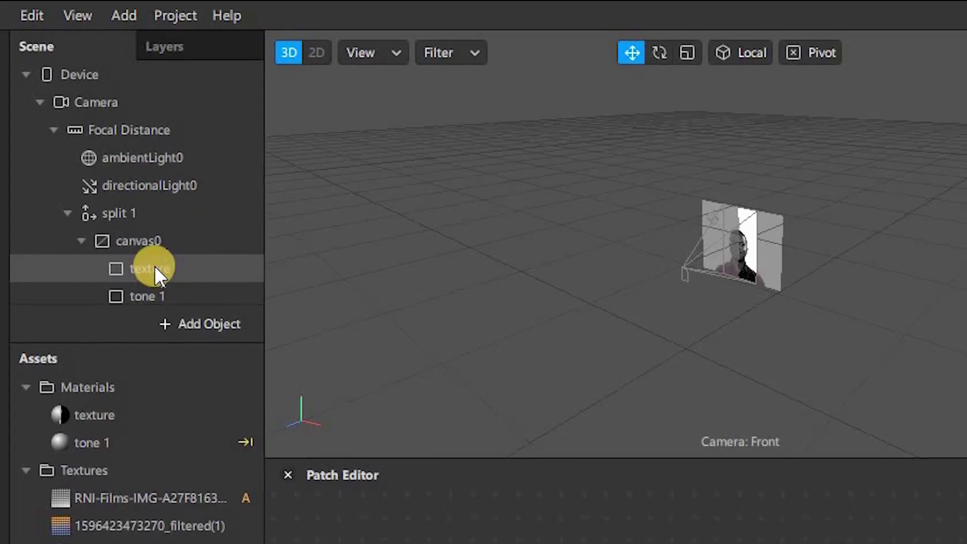
pyautogui.click(155, 268)
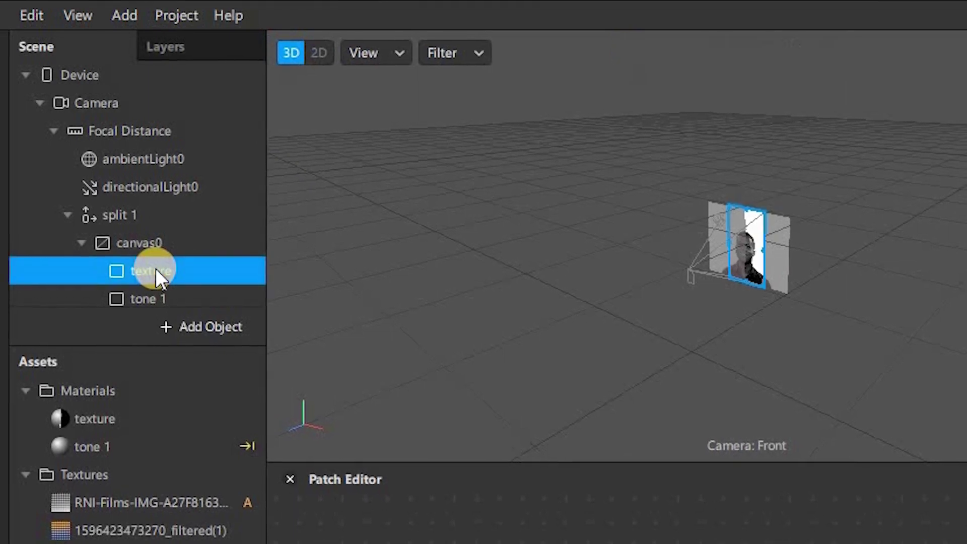
pyautogui.click(162, 270)
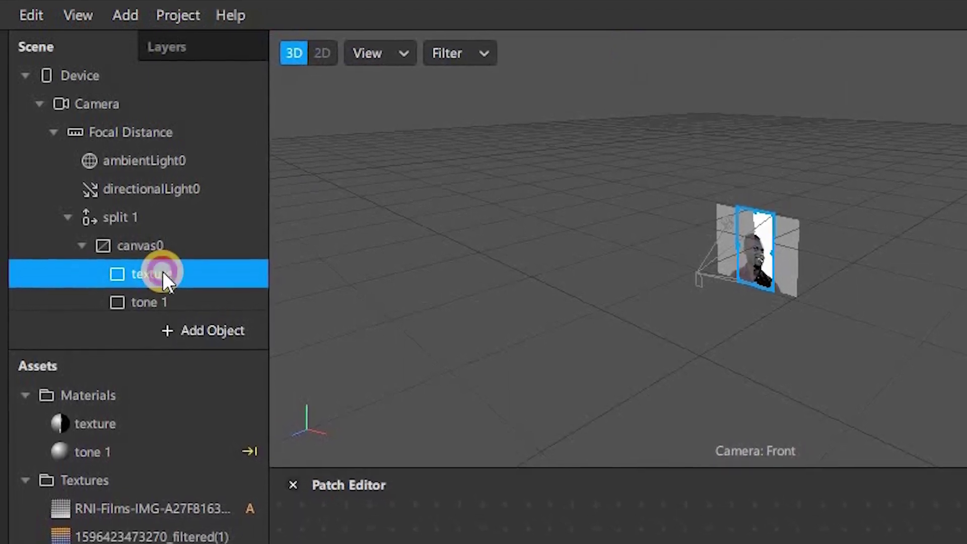
pyautogui.scroll(-1, 163, 273)
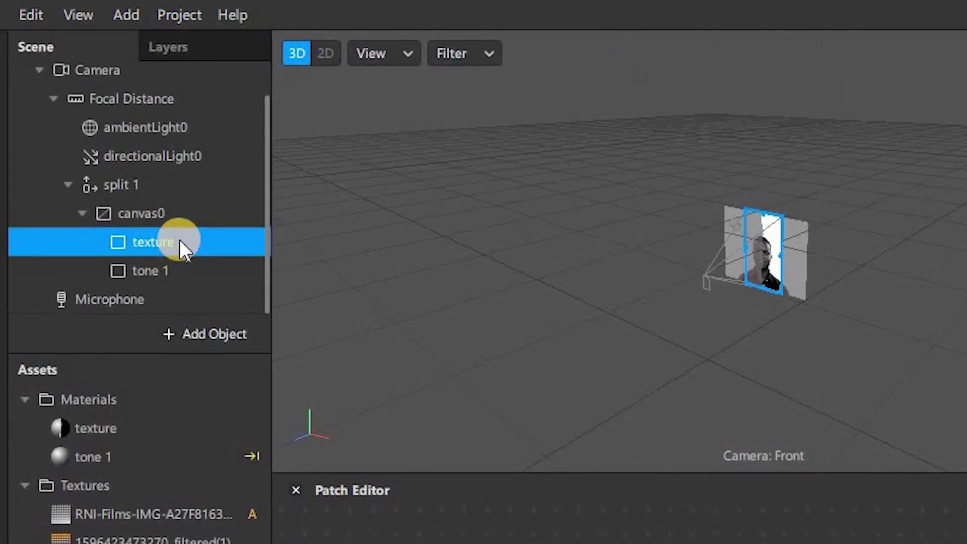
pyautogui.moveTo(179, 239); pyautogui.dragTo(158, 292)
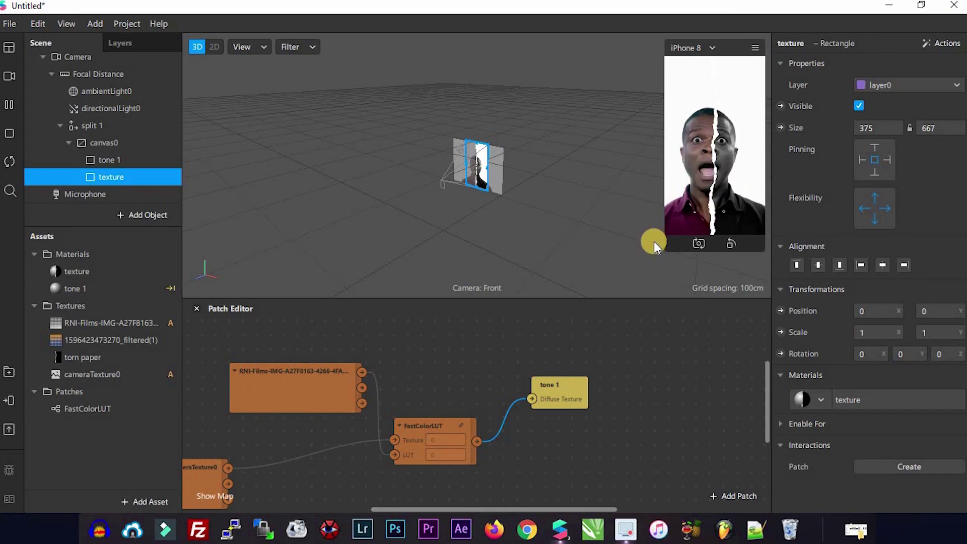
pyautogui.moveTo(667, 249); pyautogui.dragTo(605, 346)
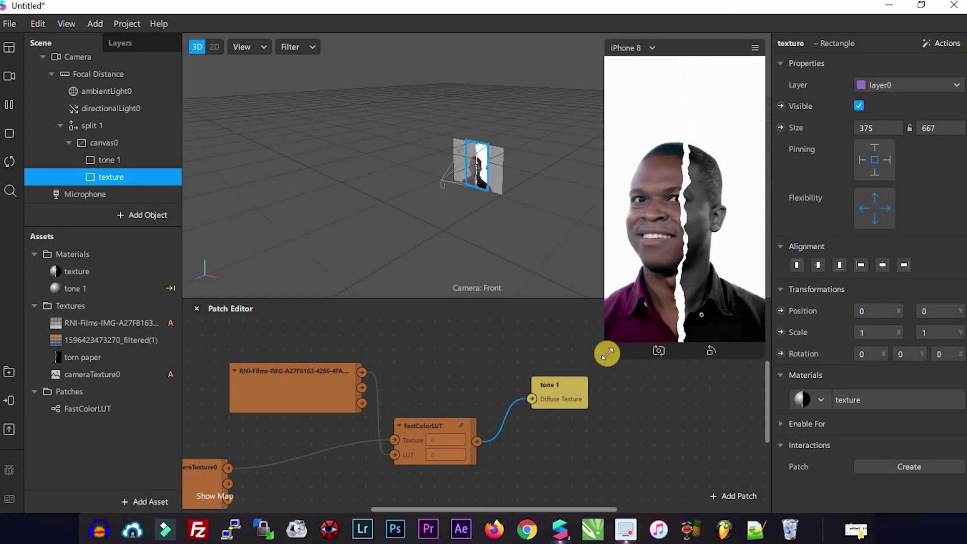
pyautogui.moveTo(607, 345); pyautogui.dragTo(648, 255)
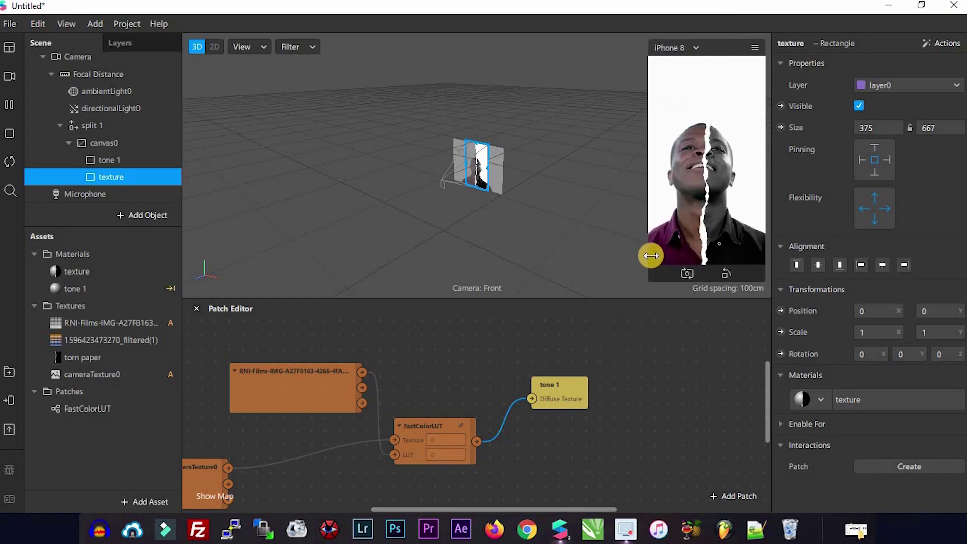
# Add a third rectangle inside canvas0 and rename it "tone 2"
pyautogui.click(125, 138)
pyautogui.rightClick(126, 136)
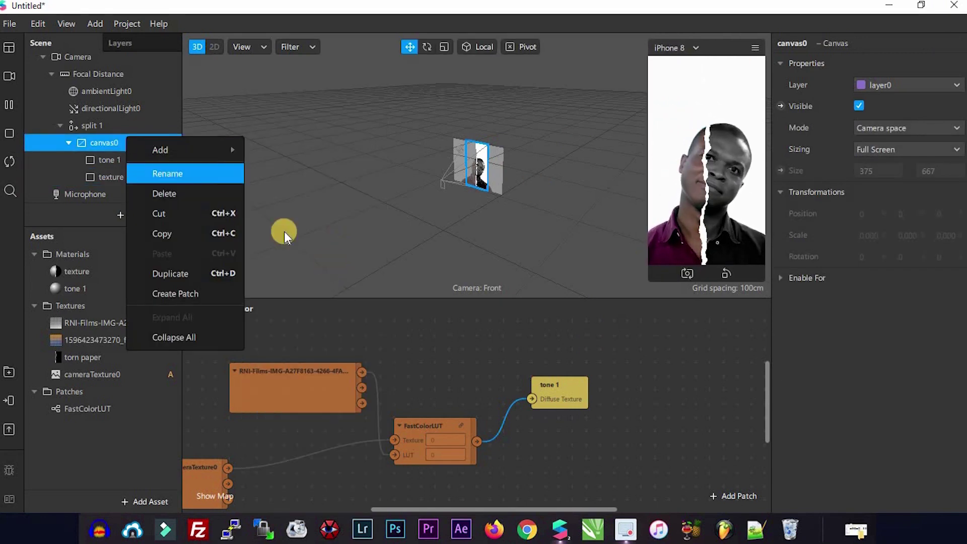
pyautogui.moveTo(196, 153)
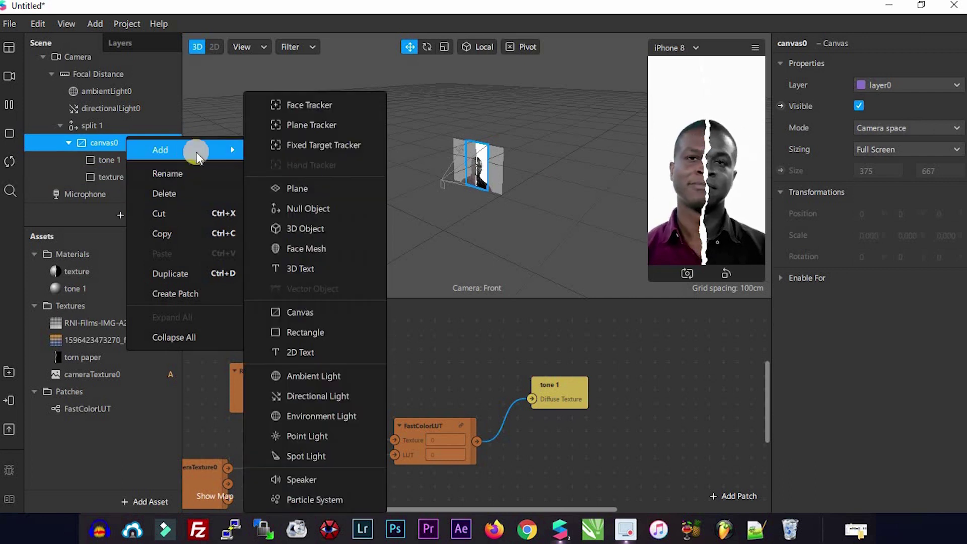
pyautogui.click(301, 327)
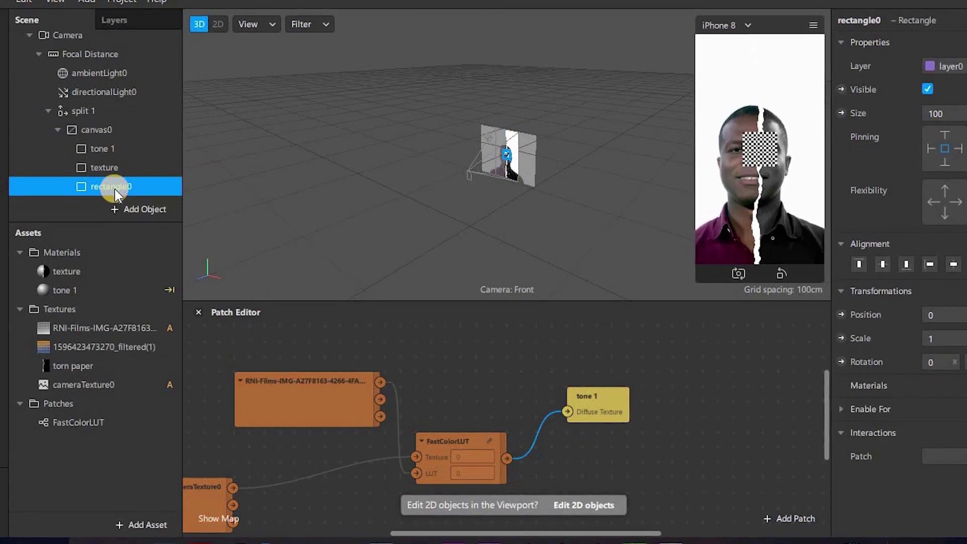
pyautogui.rightClick(113, 188)
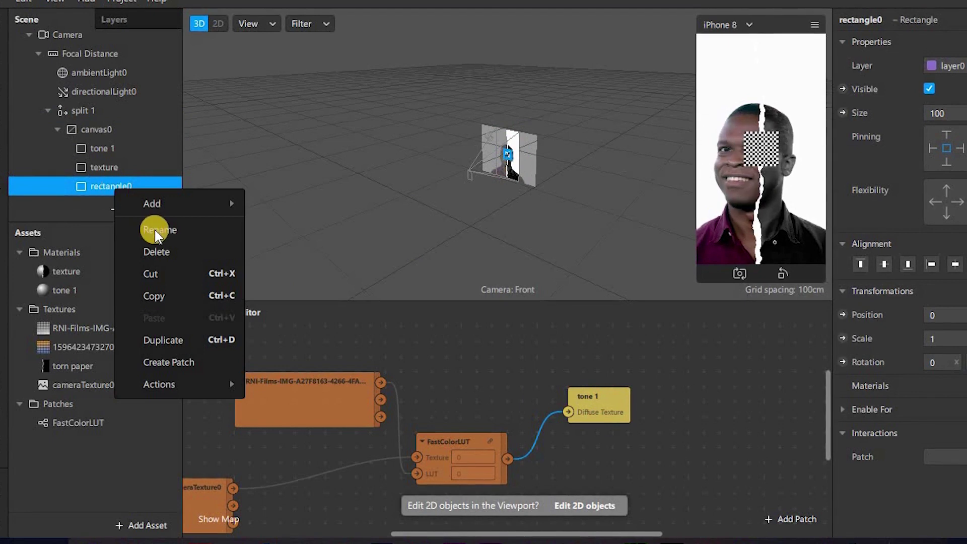
pyautogui.click(156, 232)
pyautogui.write('tone 2')
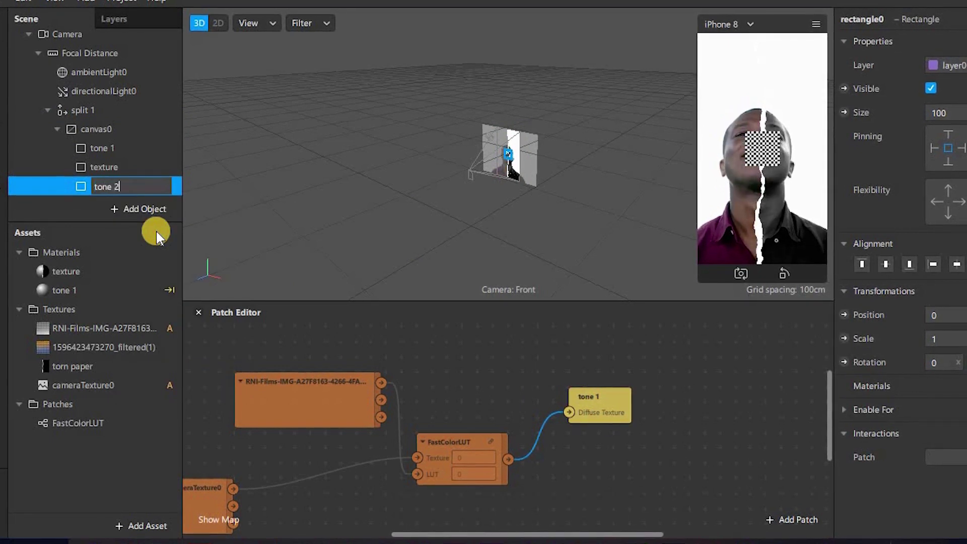
pyautogui.press('Return')
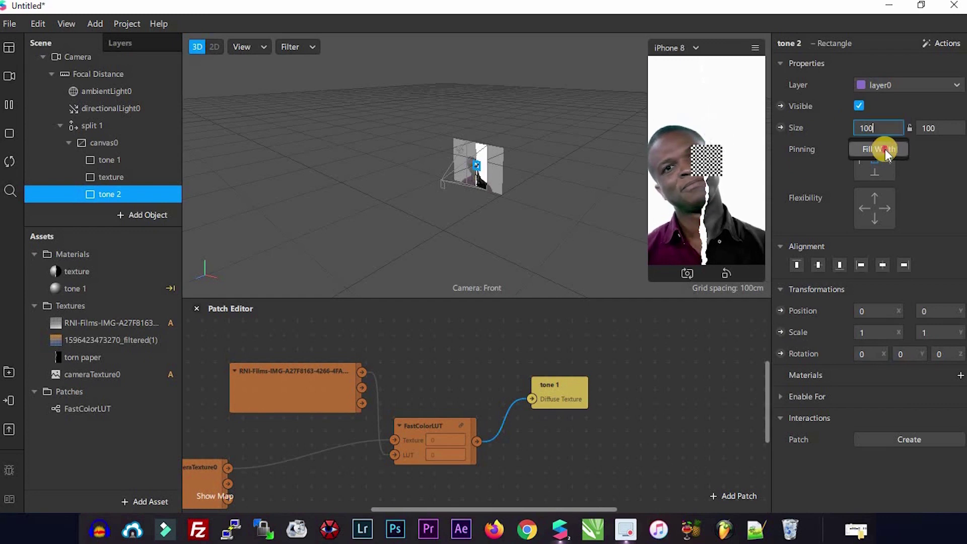
# Make the tone 2 rectangle fill the canvas at 375 by 667, and give it a new material
pyautogui.click(884, 149)
pyautogui.moveTo(887, 133); pyautogui.dragTo(956, 124)
pyautogui.click(956, 126)
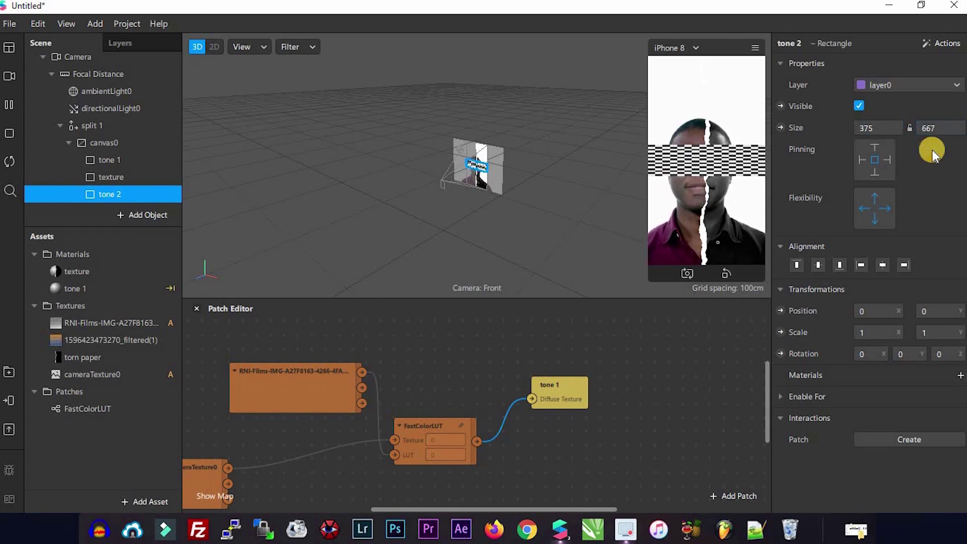
pyautogui.write('667')
pyautogui.press('Return')
pyautogui.click(961, 375)
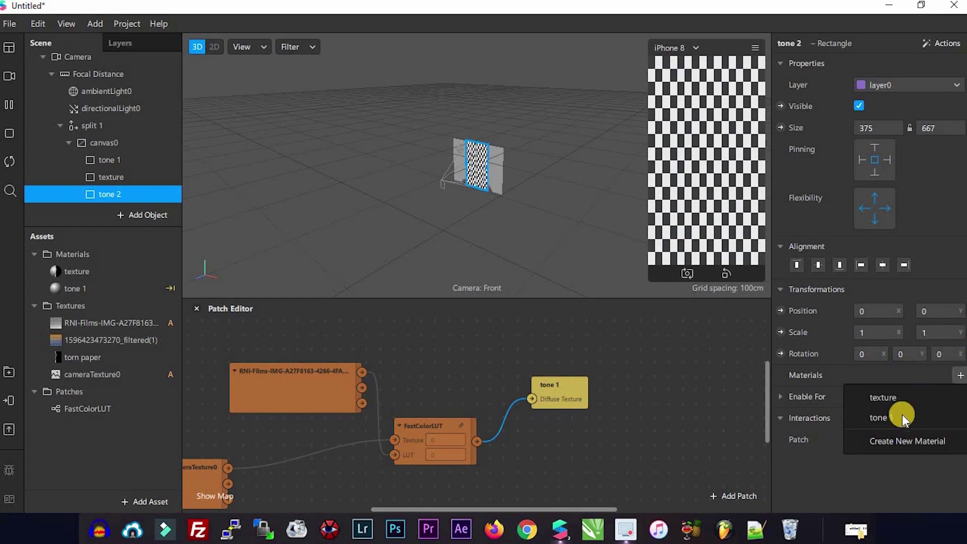
pyautogui.click(896, 441)
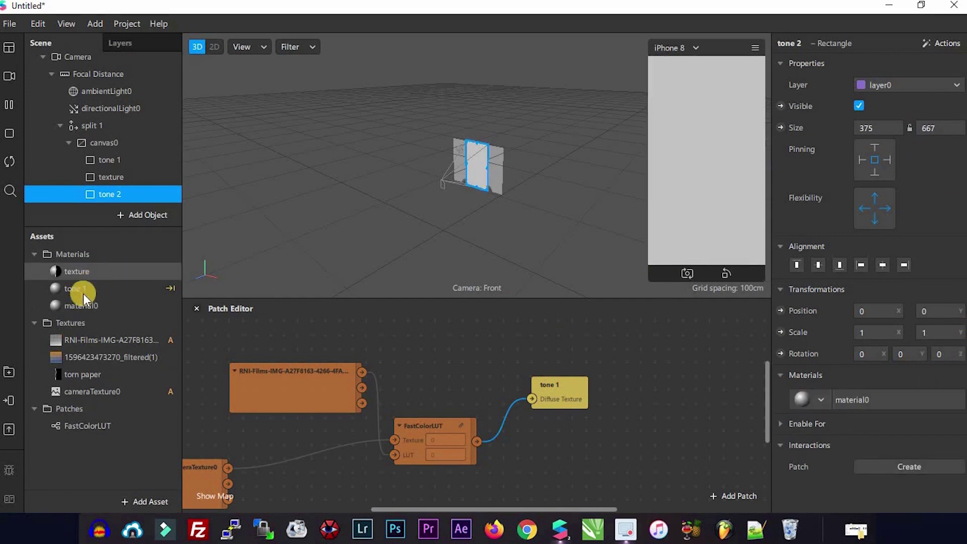
# Rename the tone 2 rectangle's new material as "tone 2"
pyautogui.click(72, 309)
pyautogui.rightClick(73, 309)
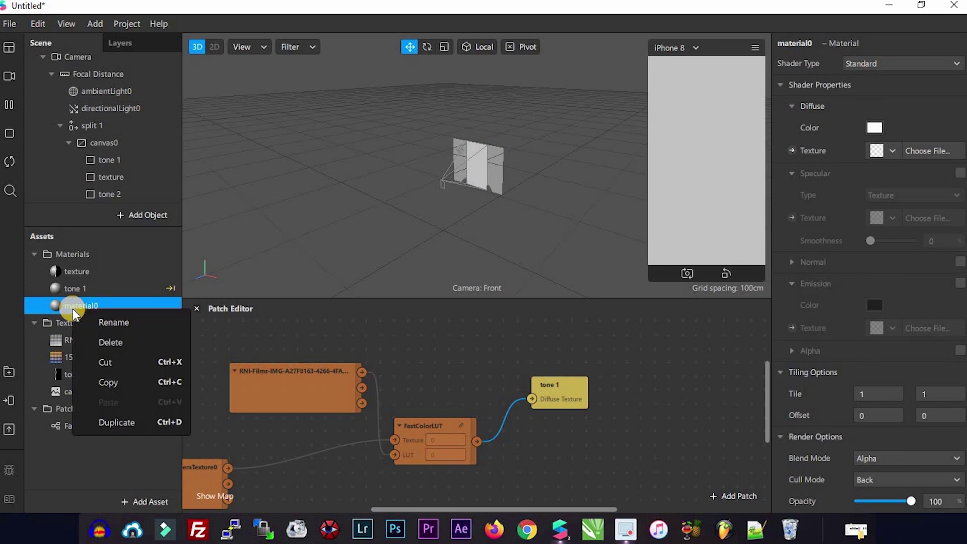
pyautogui.click(104, 322)
pyautogui.write('tone 2')
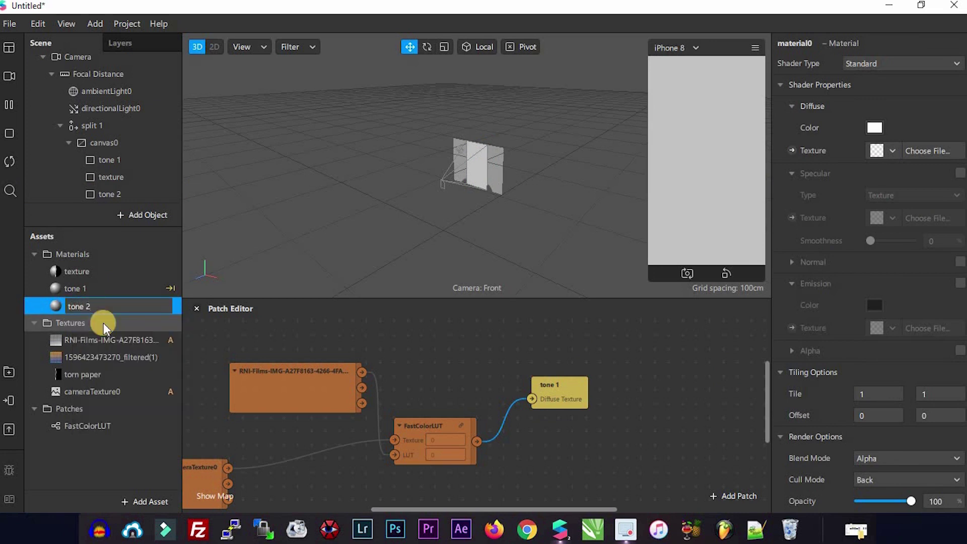
pyautogui.press('Return')
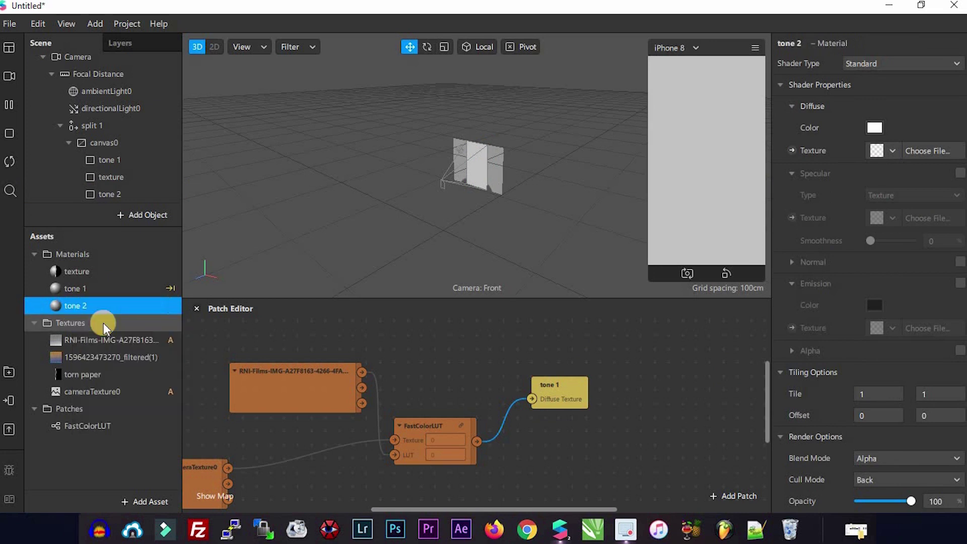
# Set the tone 2 material's shader type to Flat and create its diffuse texture patch, placed below the tone 1 patch
pyautogui.click(845, 64)
pyautogui.click(864, 66)
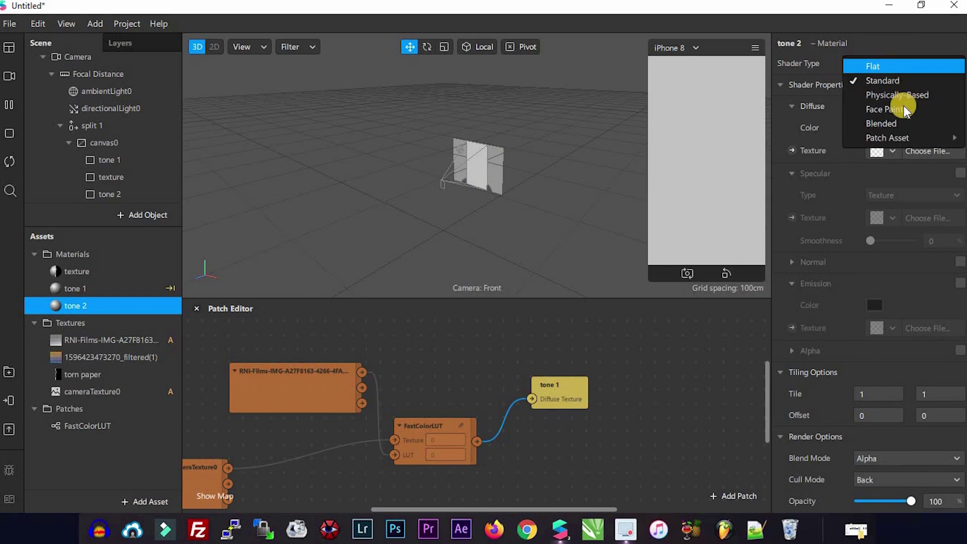
pyautogui.click(792, 150)
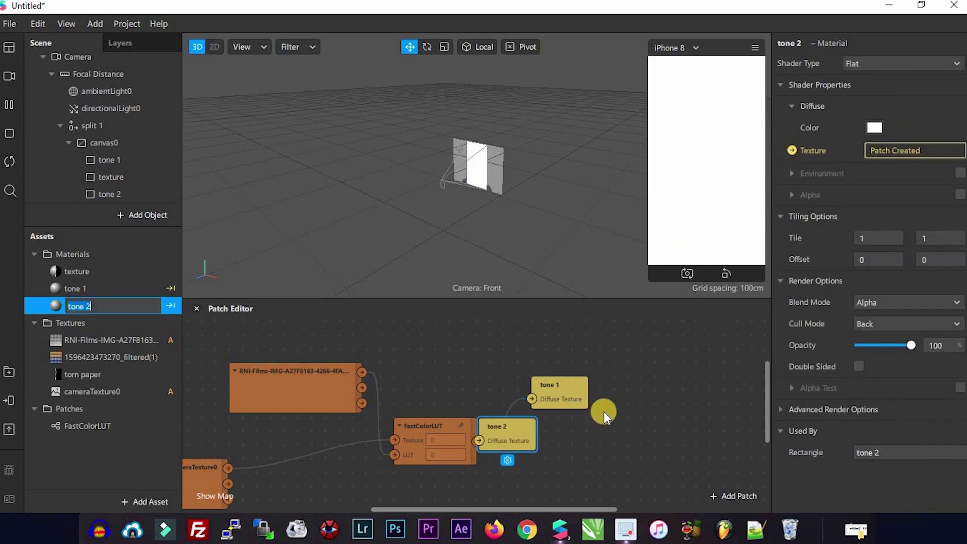
pyautogui.scroll(-3, 554, 403)
pyautogui.moveTo(507, 376); pyautogui.dragTo(566, 464)
pyautogui.moveTo(98, 357); pyautogui.dragTo(291, 482)
pyautogui.click(328, 466)
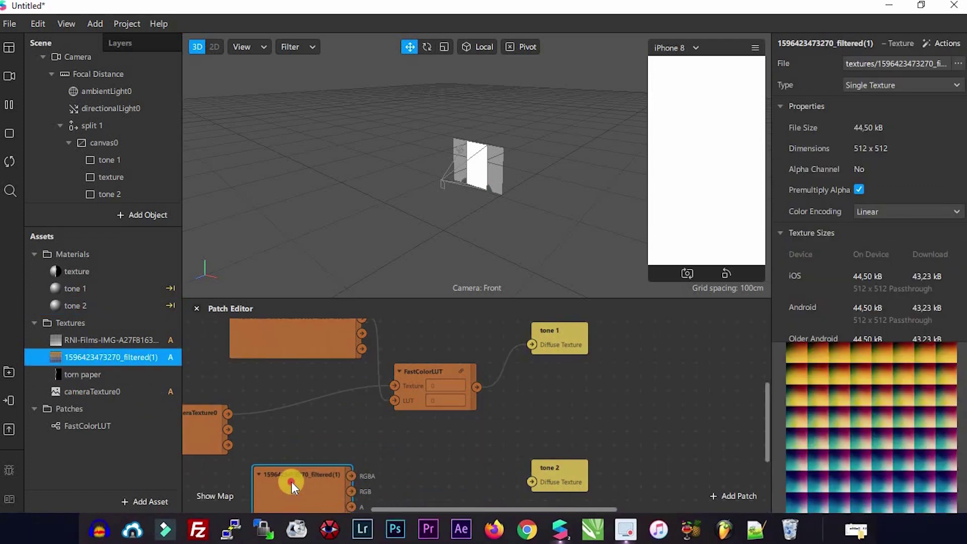
pyautogui.moveTo(83, 426); pyautogui.dragTo(443, 467)
pyautogui.moveTo(558, 470); pyautogui.dragTo(404, 466)
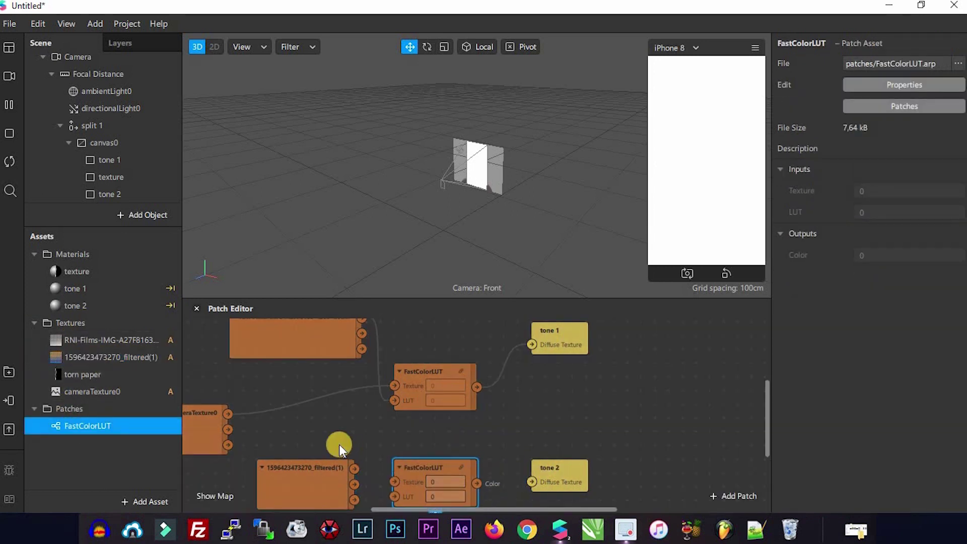
# Connect cameraTexture0 to the lower FastColorLUT's Texture input, the filtered texture to its LUT input, and its output to tone 2
pyautogui.scroll(-1, 376, 425)
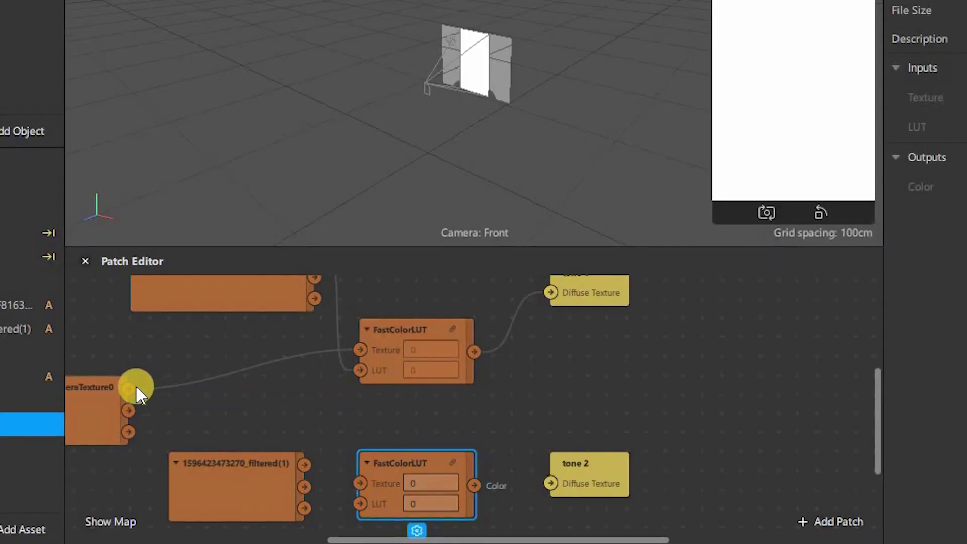
pyautogui.moveTo(228, 380); pyautogui.dragTo(358, 483)
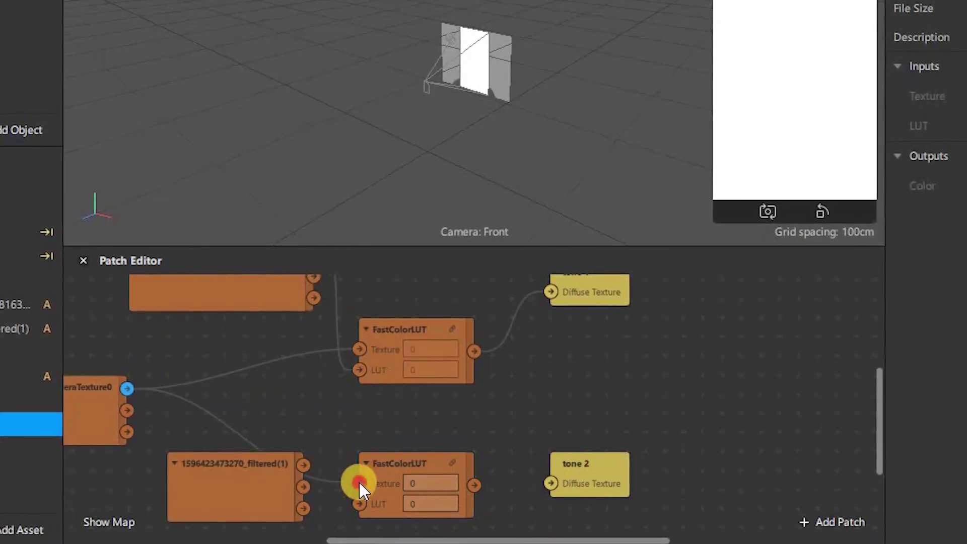
pyautogui.moveTo(303, 464); pyautogui.dragTo(360, 504)
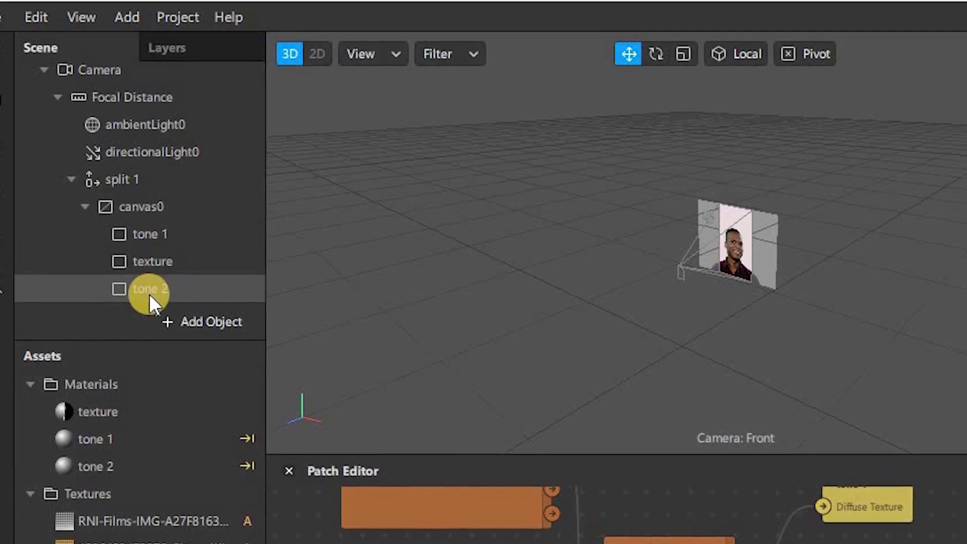
# Move the tone 2 rectangle above tone 1 as the first item inside canvas0 and enlarge the device preview
pyautogui.moveTo(149, 294); pyautogui.dragTo(149, 245)
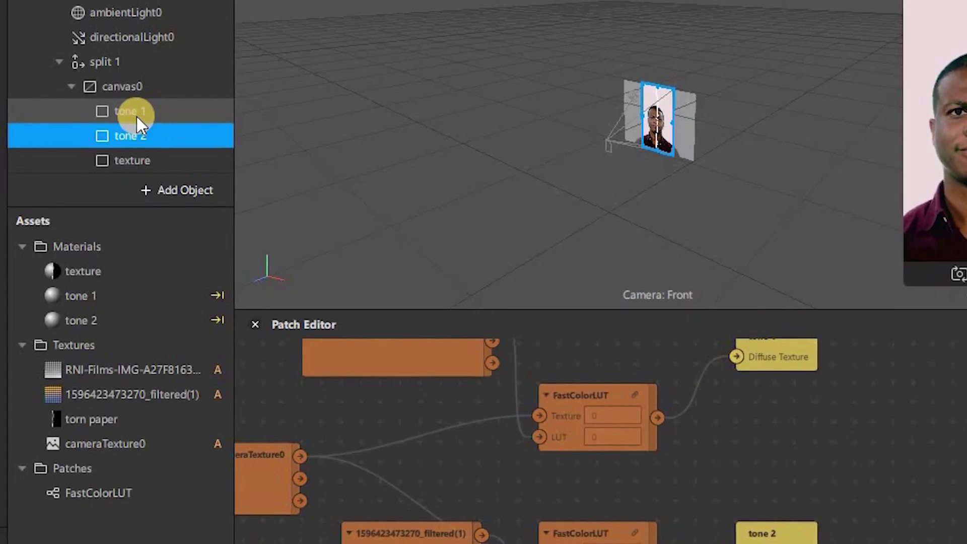
pyautogui.moveTo(125, 137); pyautogui.dragTo(139, 90)
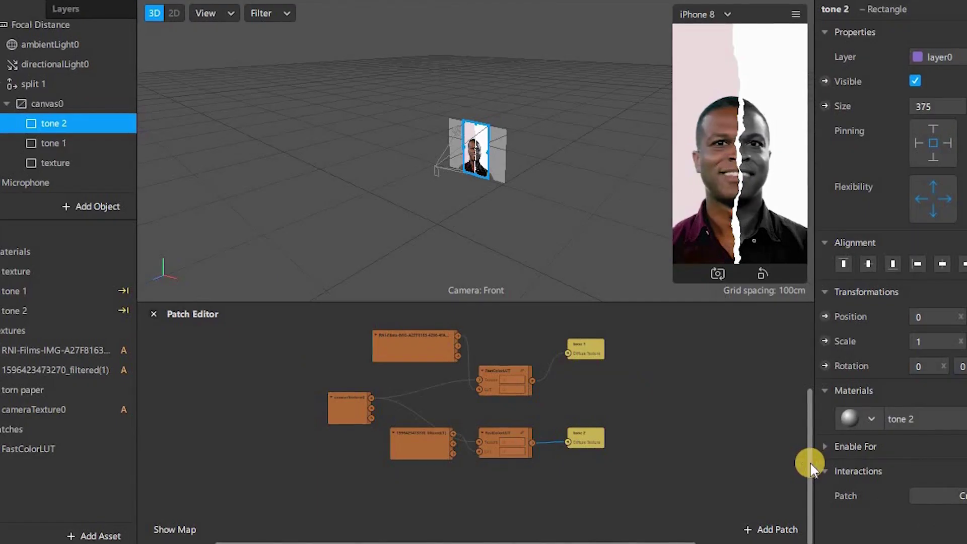
pyautogui.scroll(3, 827, 414)
pyautogui.moveTo(675, 280); pyautogui.dragTo(627, 347)
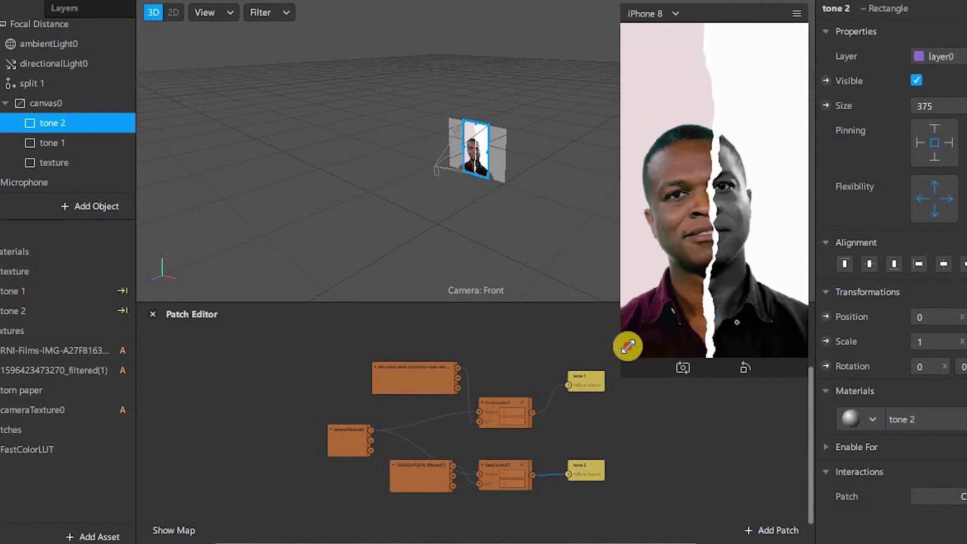